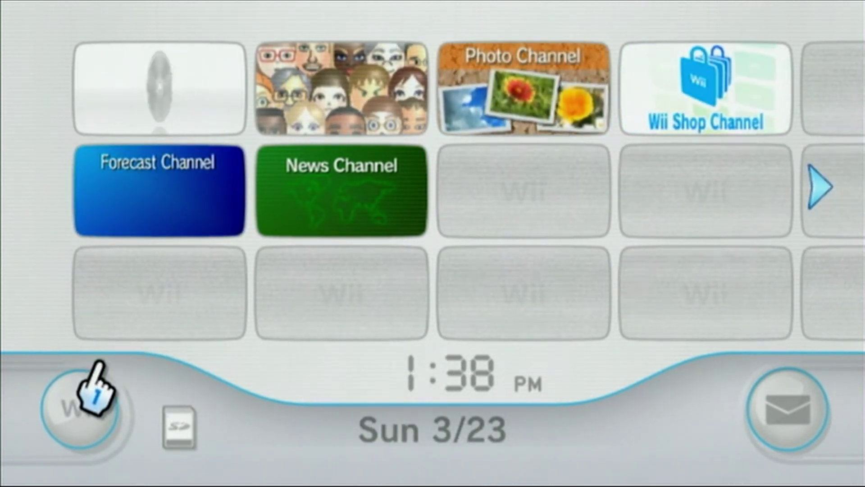
# Set the console clock to 14:38 in the Wii calendar settings and return to the system settings list.
pyautogui.click(102, 390)
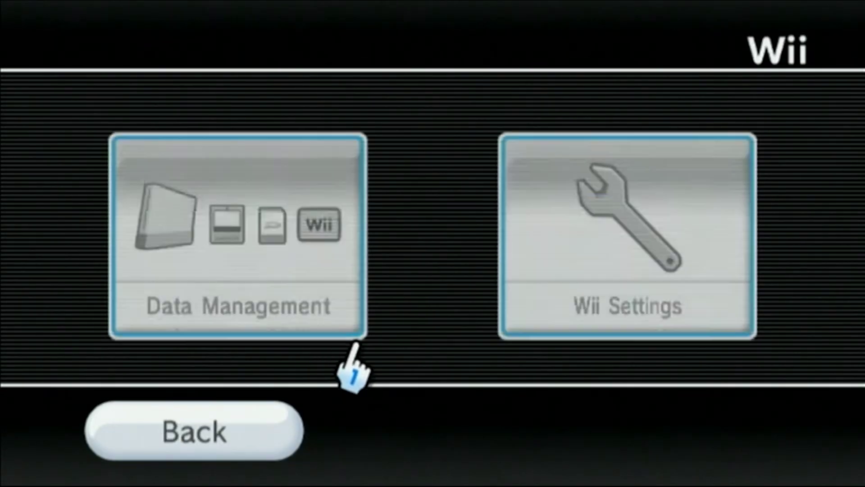
pyautogui.click(564, 265)
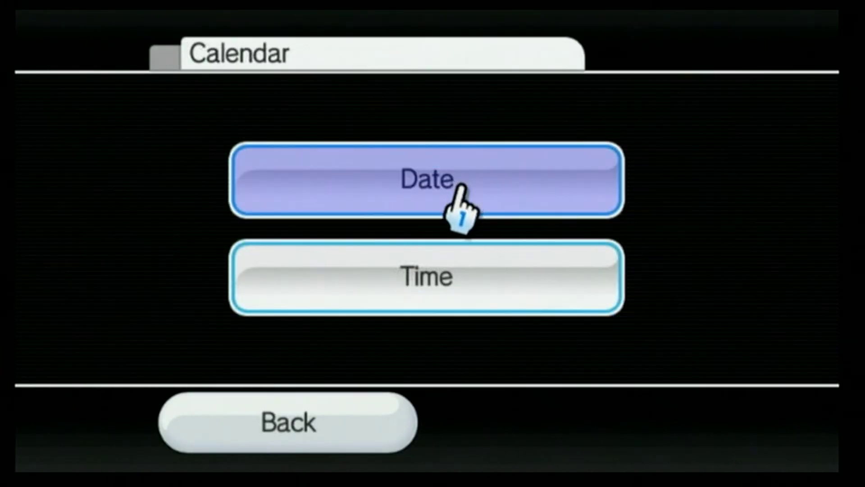
pyautogui.click(454, 279)
pyautogui.click(360, 160)
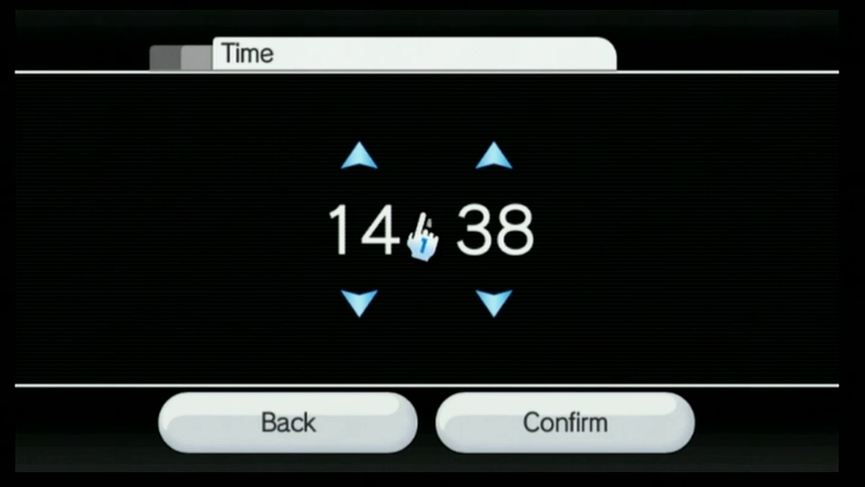
pyautogui.click(565, 424)
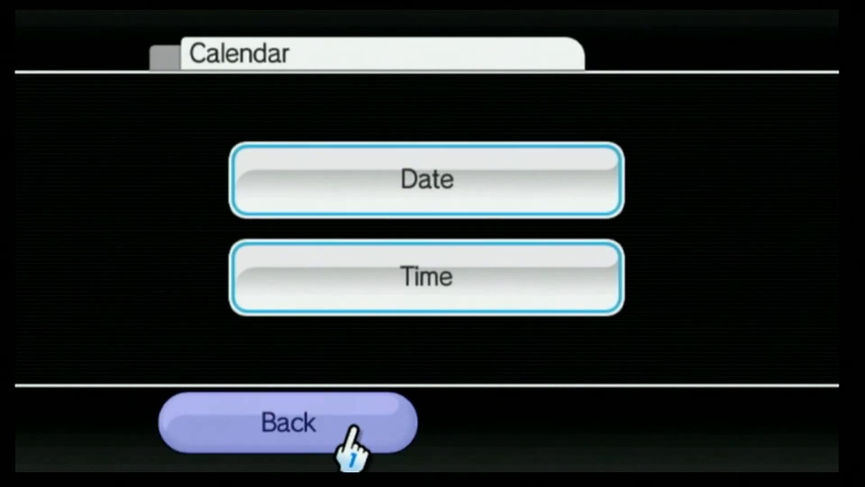
pyautogui.click(354, 428)
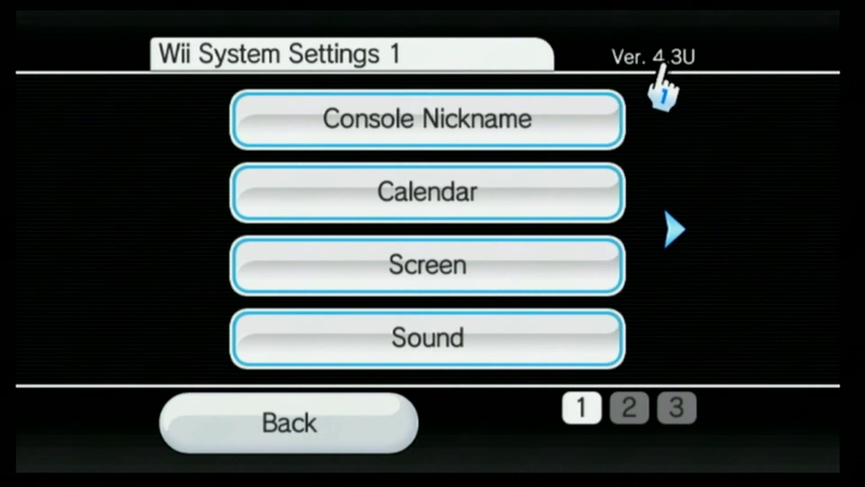
# Examine the Wii's internet connection settings and open the console information.
pyautogui.click(675, 229)
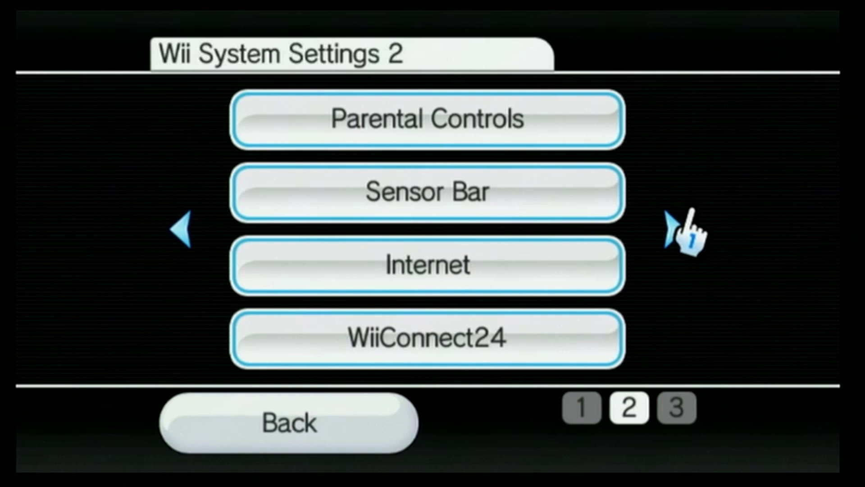
pyautogui.click(559, 246)
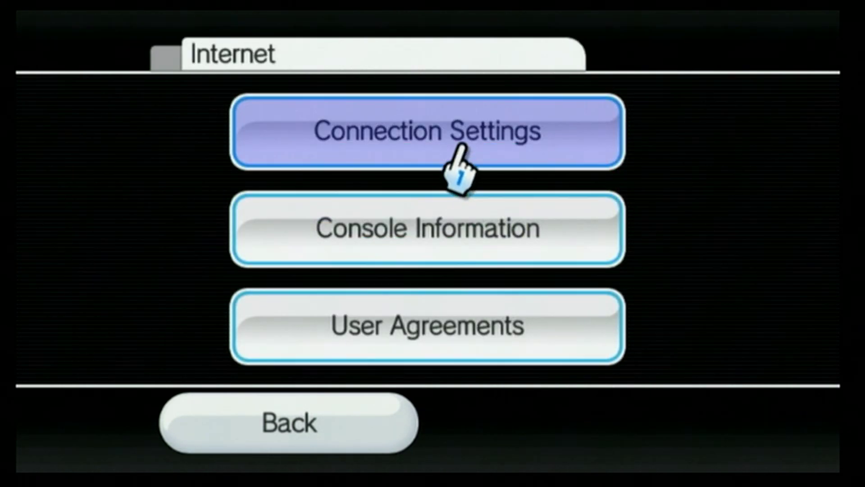
pyautogui.click(468, 132)
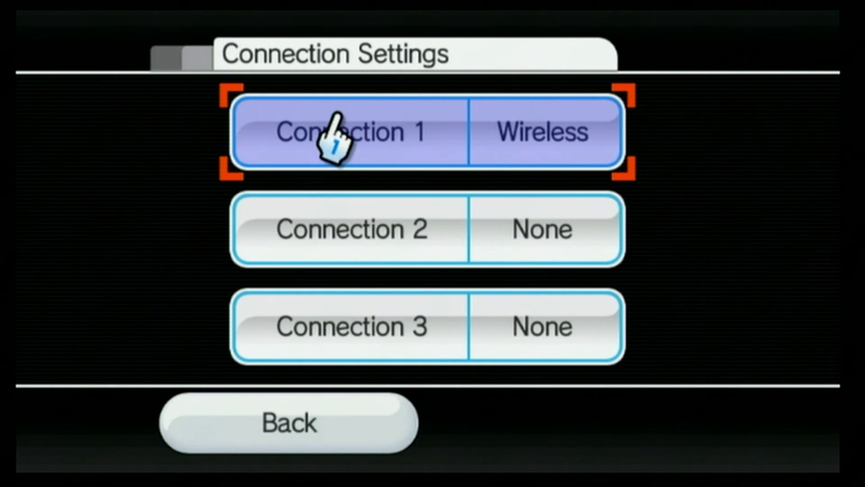
pyautogui.click(338, 417)
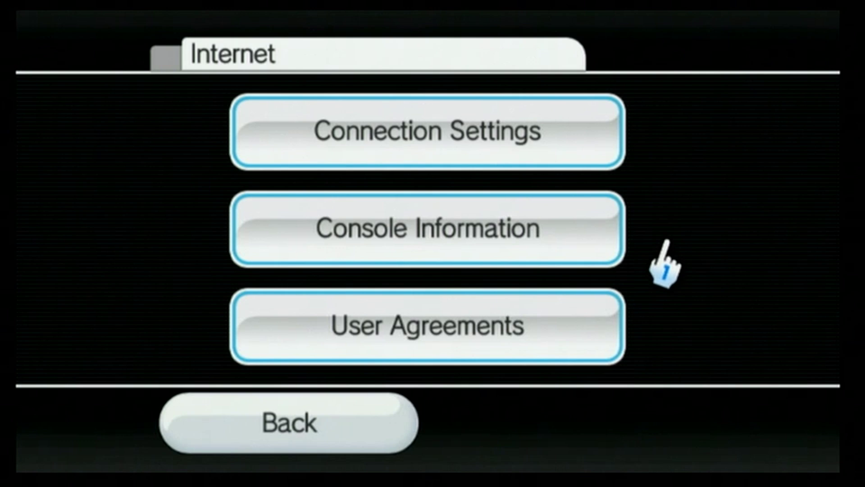
pyautogui.click(480, 223)
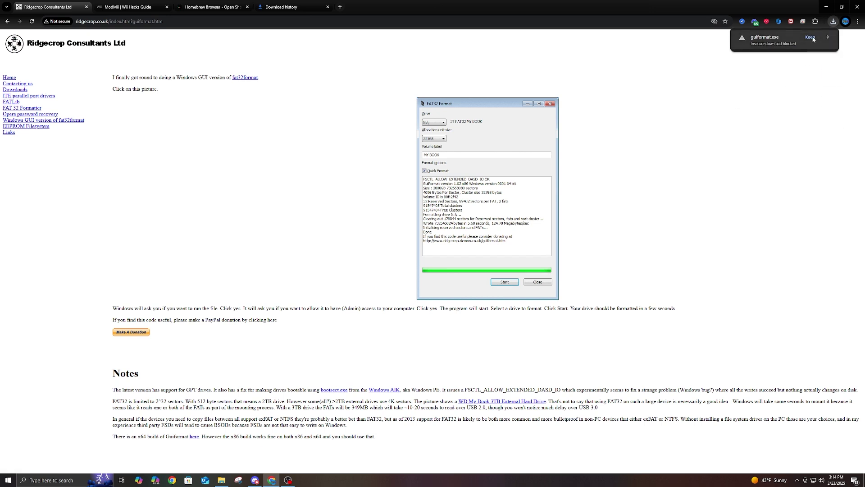
# Read the antivirus false-positive notice in the Installation section of the Wii Hacks Guide's ModMii page.
pyautogui.click(118, 8)
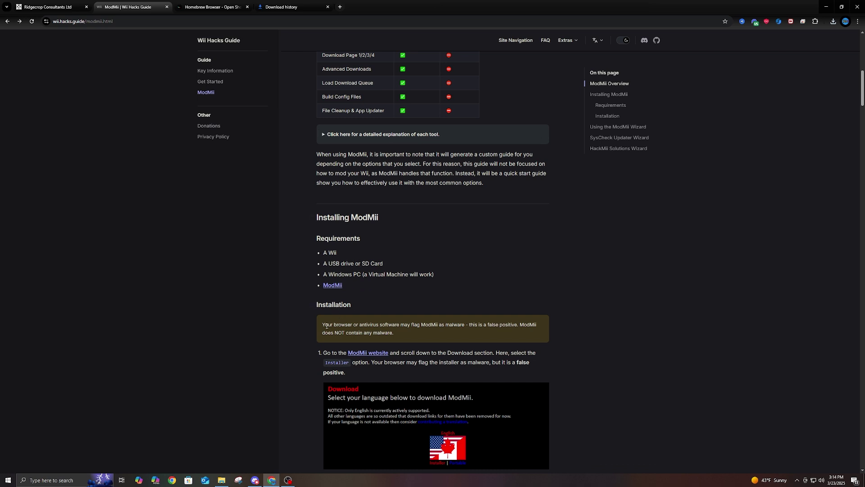
pyautogui.moveTo(322, 325); pyautogui.dragTo(359, 327)
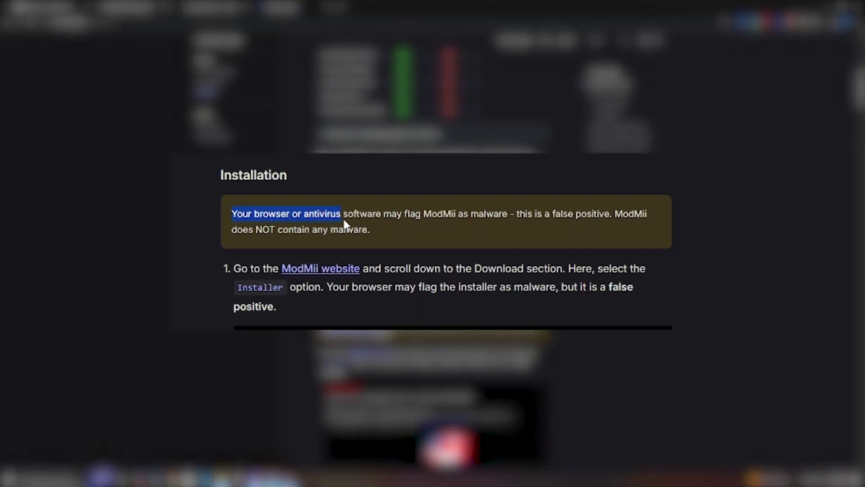
pyautogui.moveTo(400, 220); pyautogui.dragTo(452, 224)
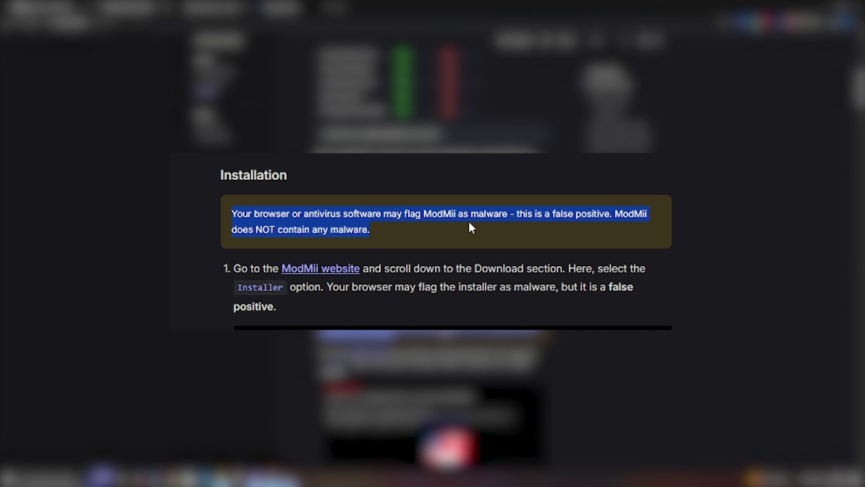
pyautogui.click(416, 231)
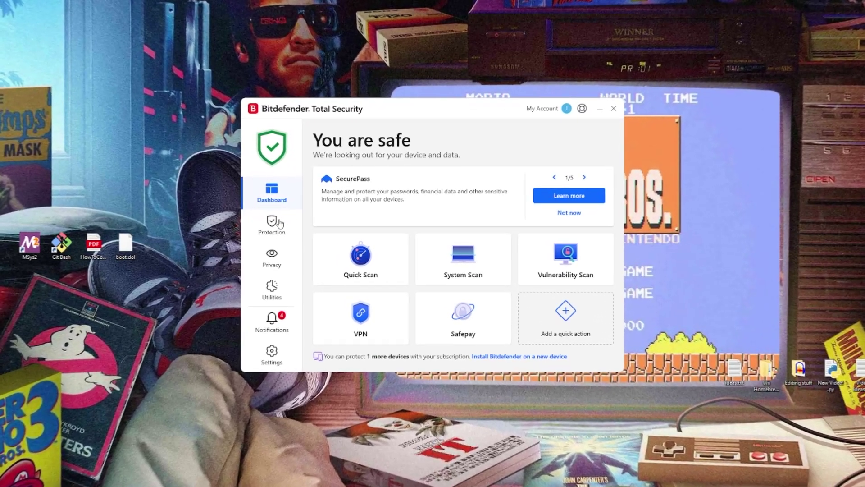
# Disable Bitdefender Shield for 30 minutes in the advanced antivirus settings and close Bitdefender.
pyautogui.click(283, 224)
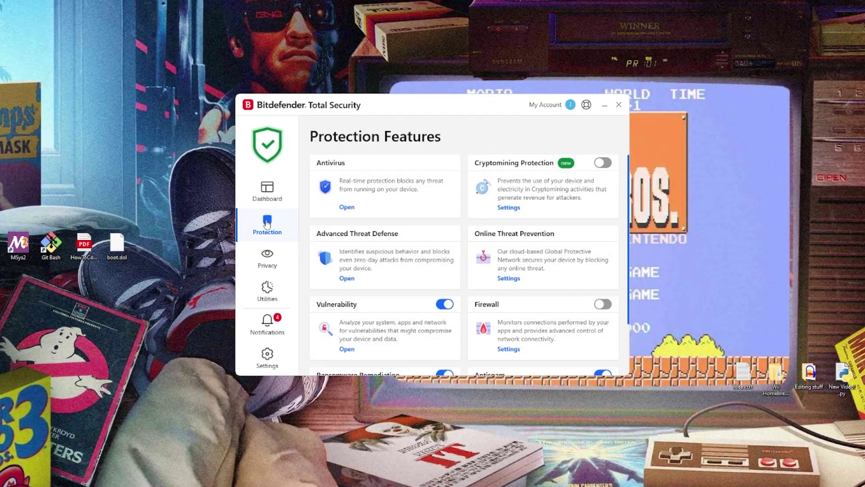
pyautogui.click(346, 209)
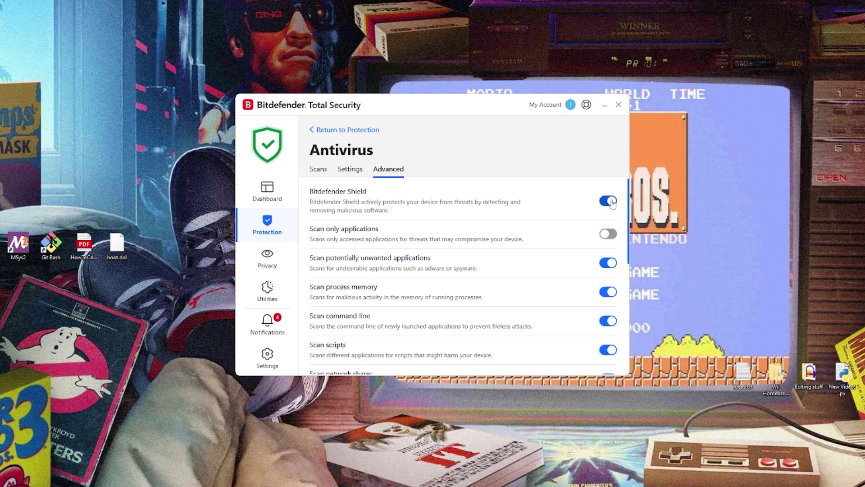
pyautogui.click(608, 201)
pyautogui.click(419, 241)
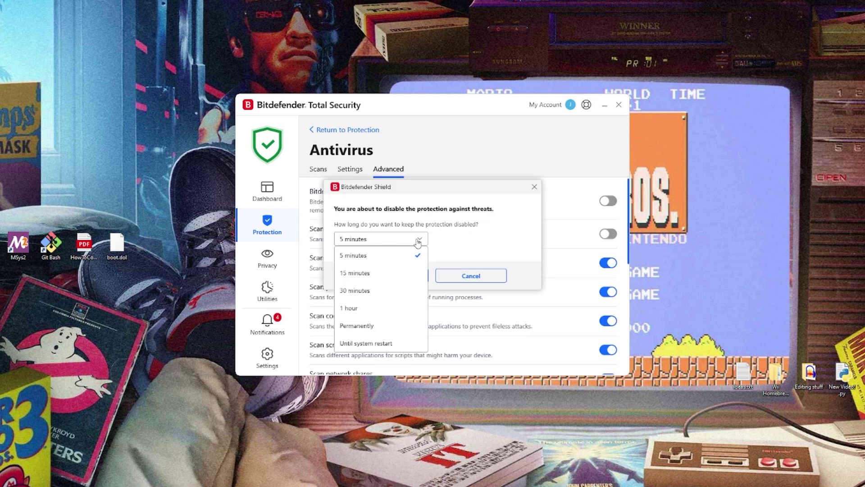
pyautogui.click(367, 292)
pyautogui.click(390, 278)
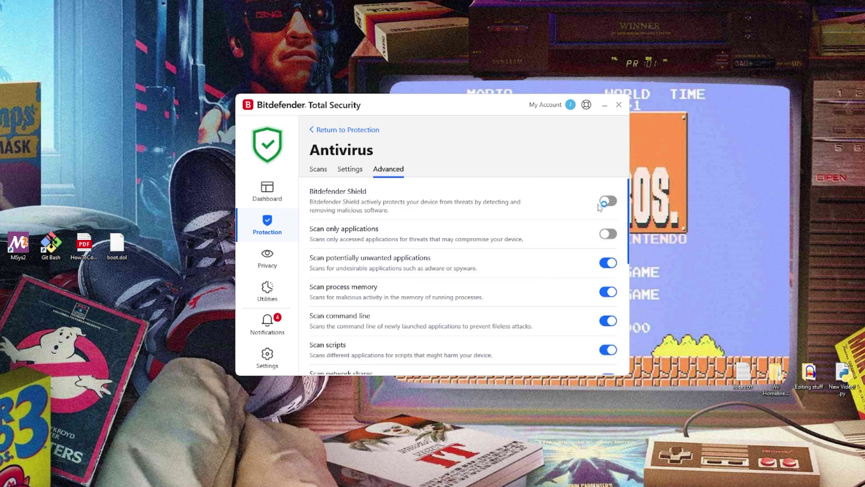
pyautogui.click(620, 105)
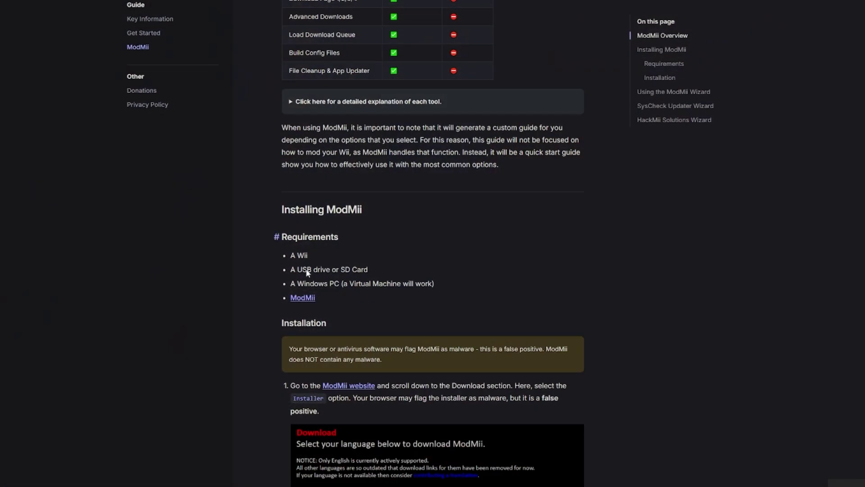
# Download ModMiiInstaller.exe from the ModMii website linked in the guide's requirements, and close that page.
pyautogui.click(303, 299)
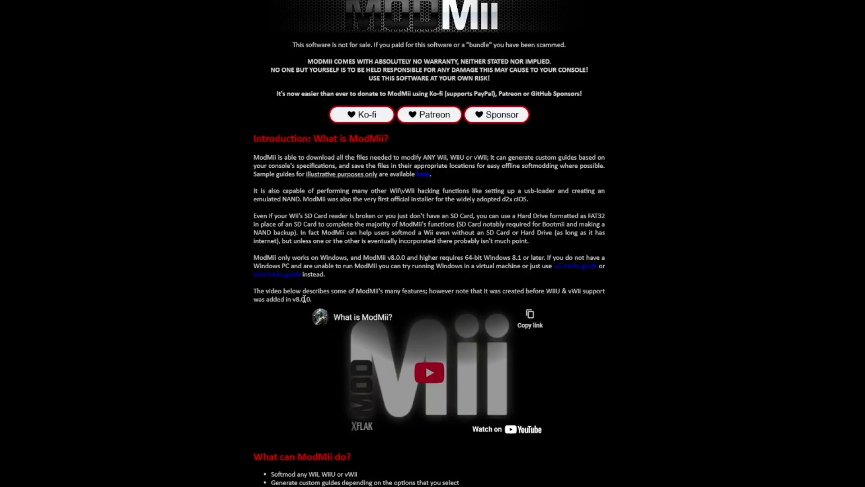
pyautogui.scroll(-5, 435, 249)
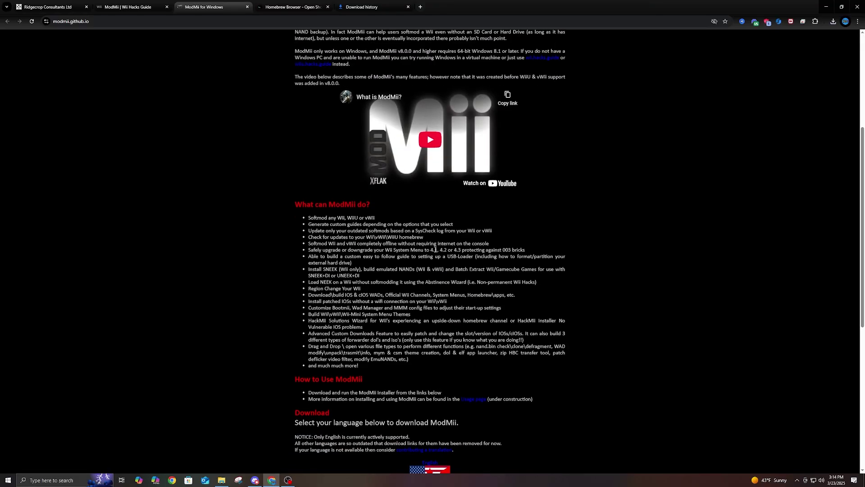
pyautogui.scroll(-3, 436, 249)
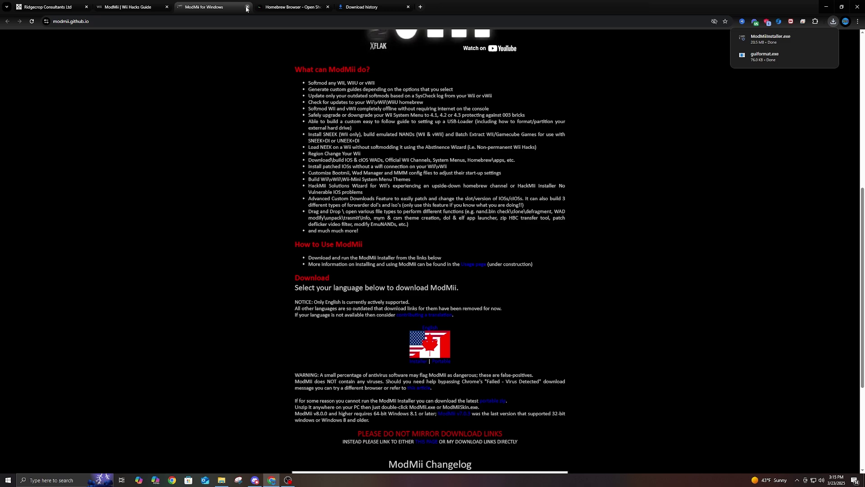
pyautogui.click(247, 9)
# Download homebrew_browser.zip from the Homebrew Browser page of the Open Shop Channel library.
pyautogui.click(216, 6)
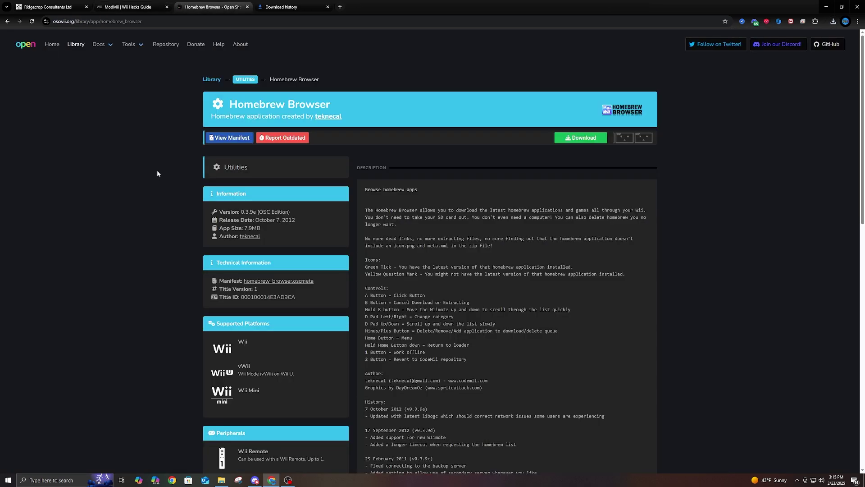
pyautogui.scroll(-9, 157, 168)
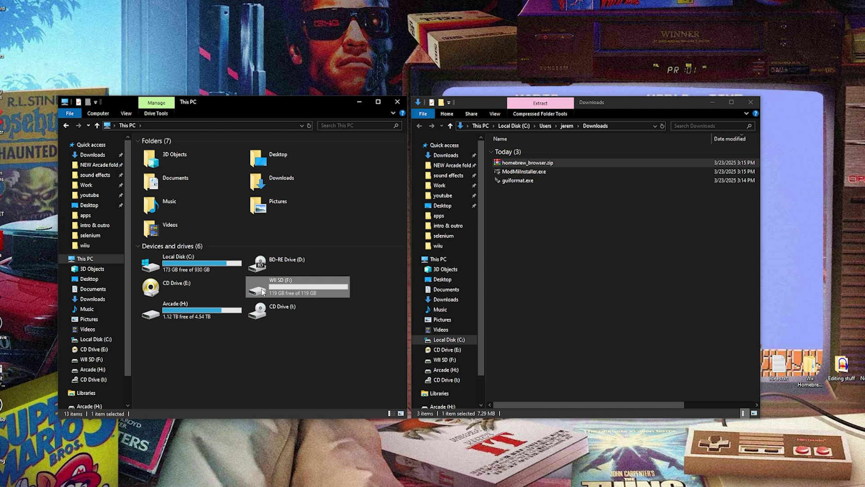
# Check which file systems Windows offers for formatting the WII SD (F:) drive, and leave without formatting.
pyautogui.click(554, 249)
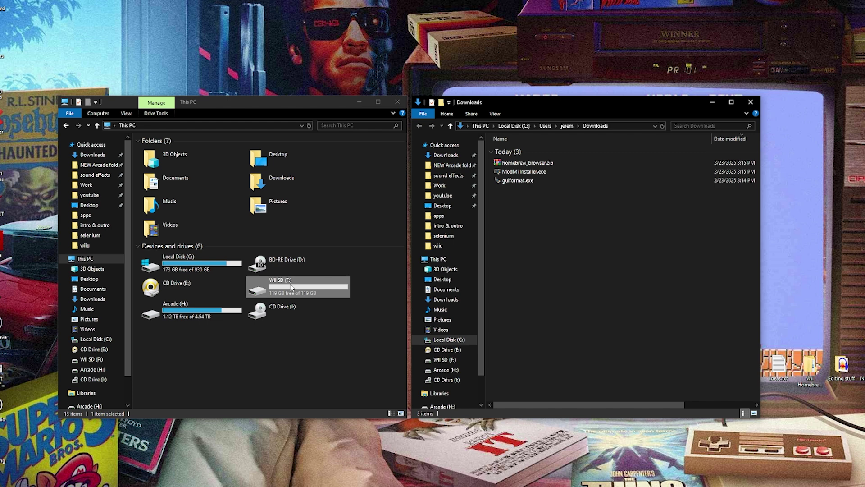
pyautogui.rightClick(268, 287)
pyautogui.click(295, 415)
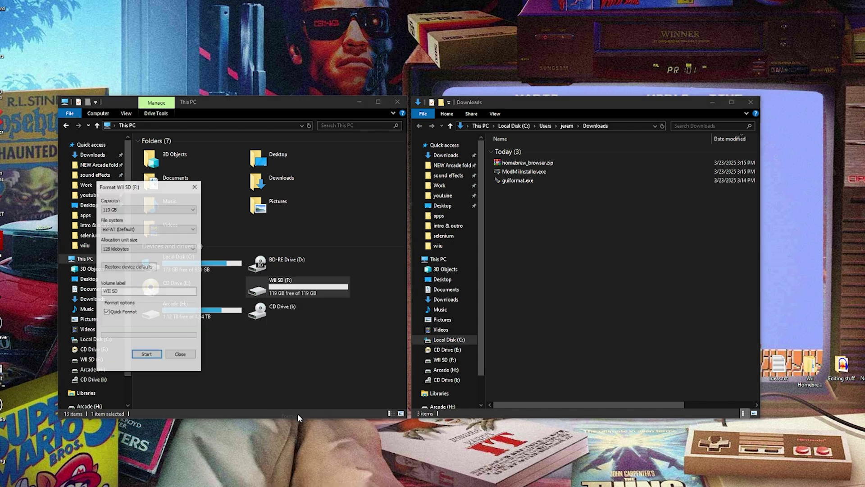
pyautogui.click(118, 229)
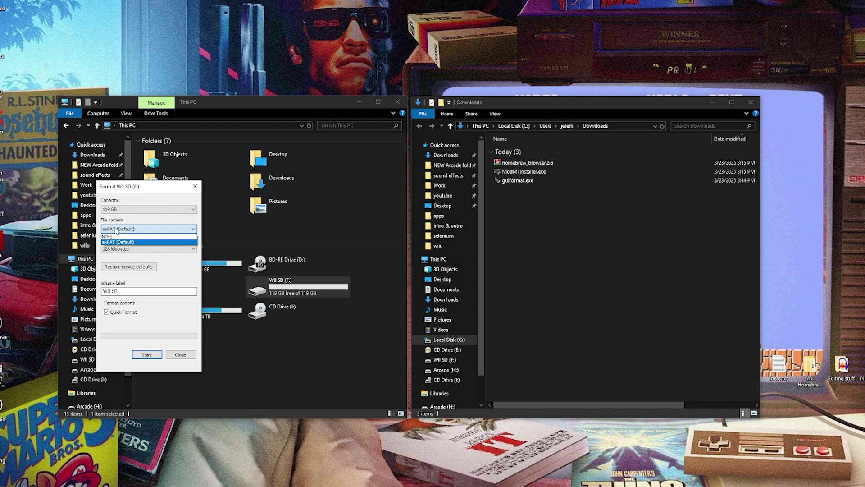
pyautogui.click(119, 242)
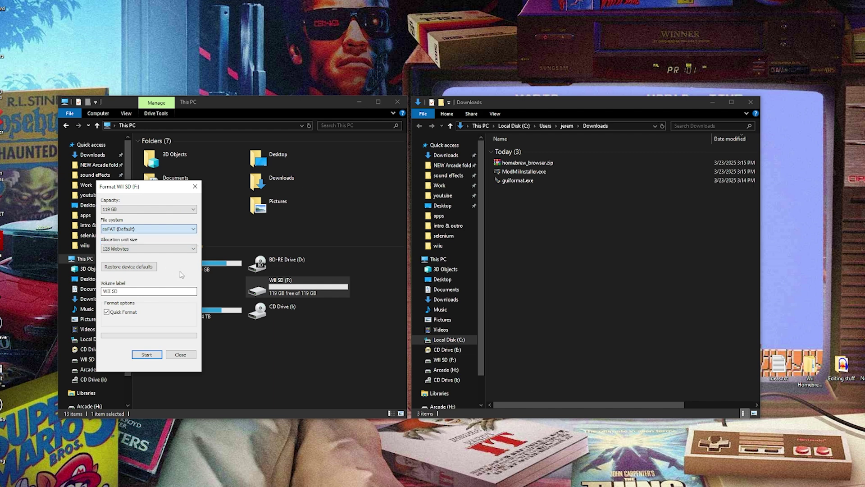
pyautogui.click(186, 354)
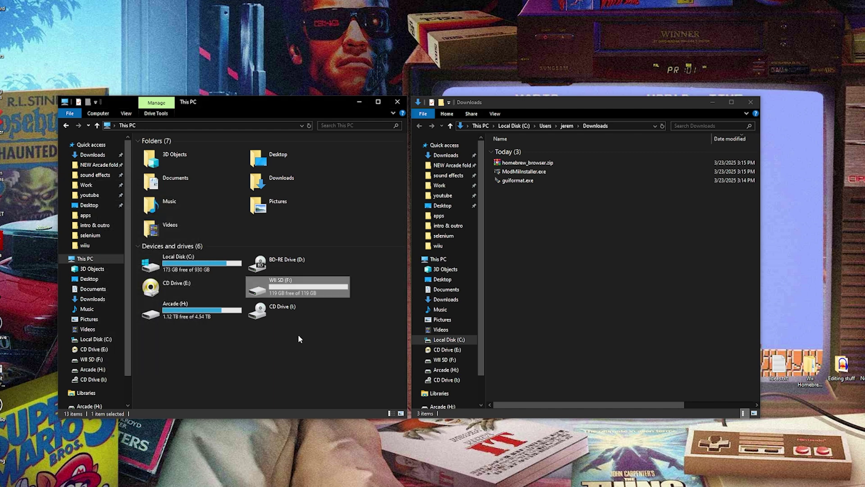
# Run guiformat.exe from Downloads and try to quick-format the WII SD drive F:\ as FAT32 with allocation unit size 32768.
pyautogui.doubleClick(513, 181)
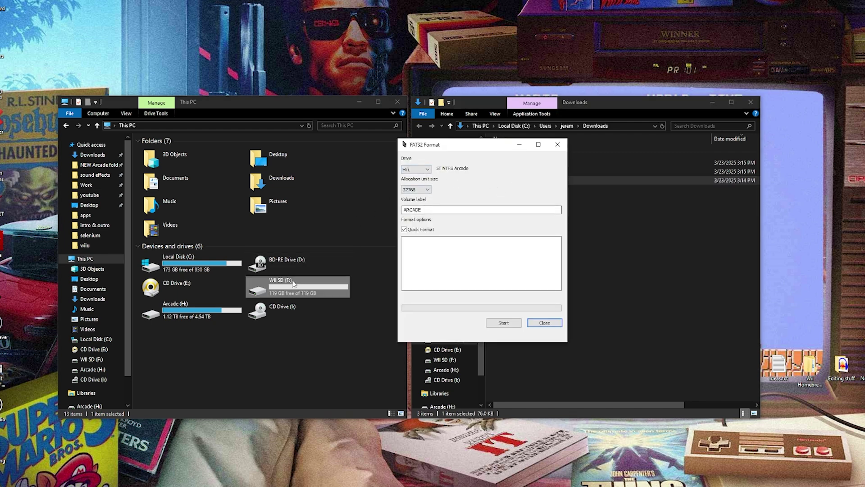
pyautogui.click(421, 170)
pyautogui.click(409, 182)
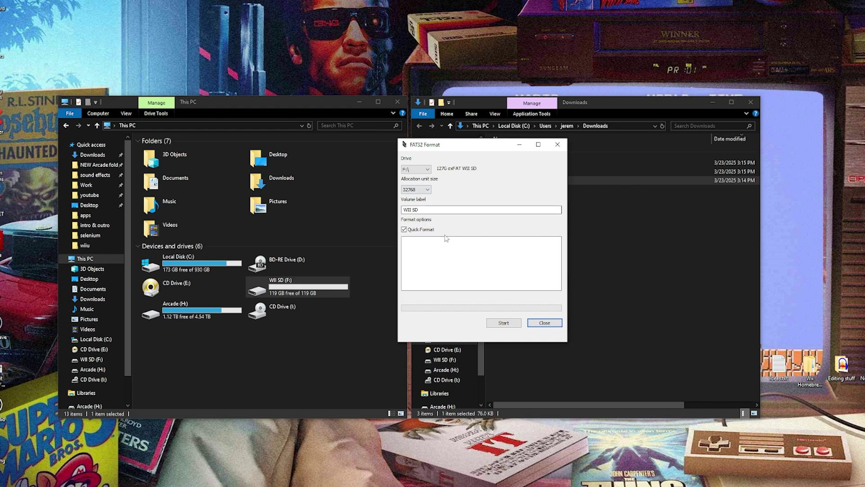
pyautogui.click(505, 323)
pyautogui.click(476, 263)
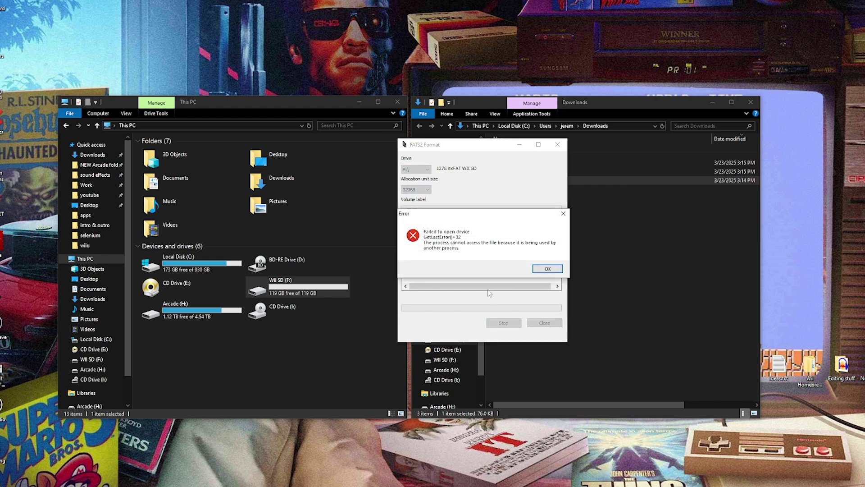
pyautogui.click(547, 268)
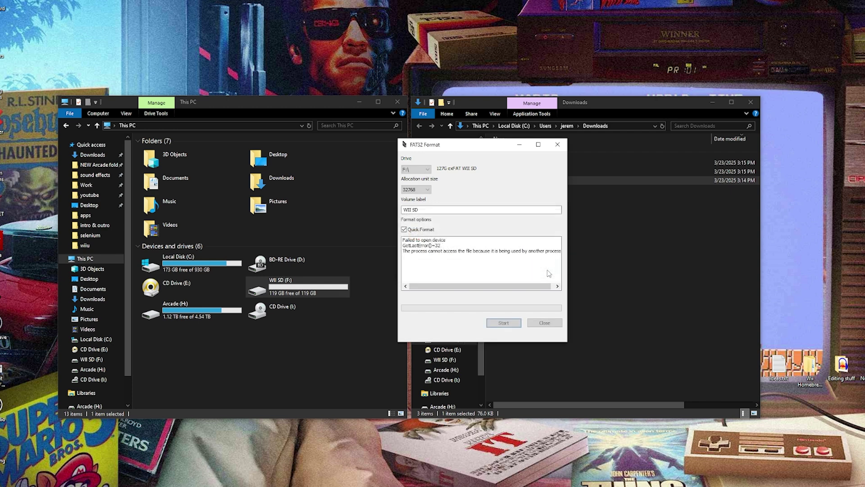
# Close the open File Explorer windows and retry the FAT32 quick format of the WII SD drive F:\ with allocation unit size 32768.
pyautogui.click(398, 101)
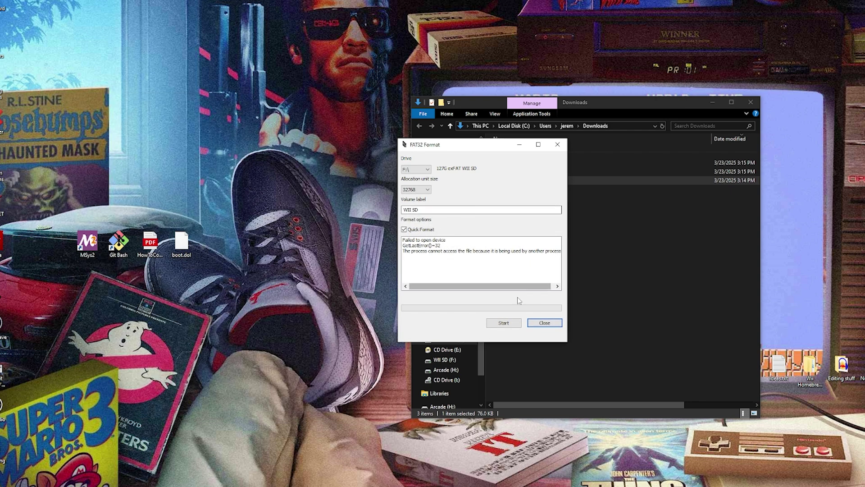
pyautogui.click(503, 323)
pyautogui.click(477, 263)
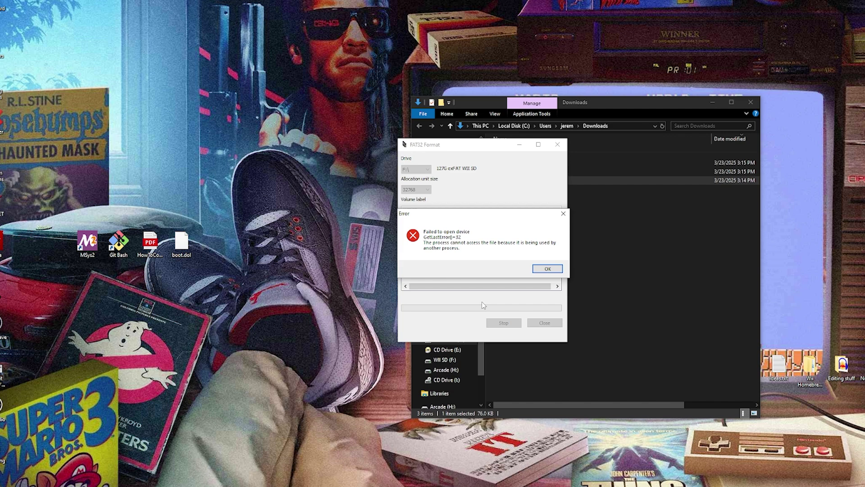
pyautogui.click(547, 269)
pyautogui.click(503, 323)
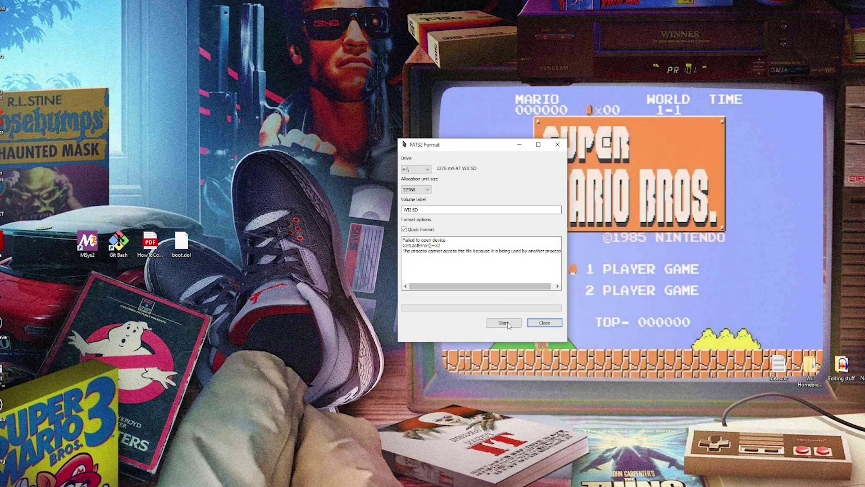
pyautogui.click(476, 264)
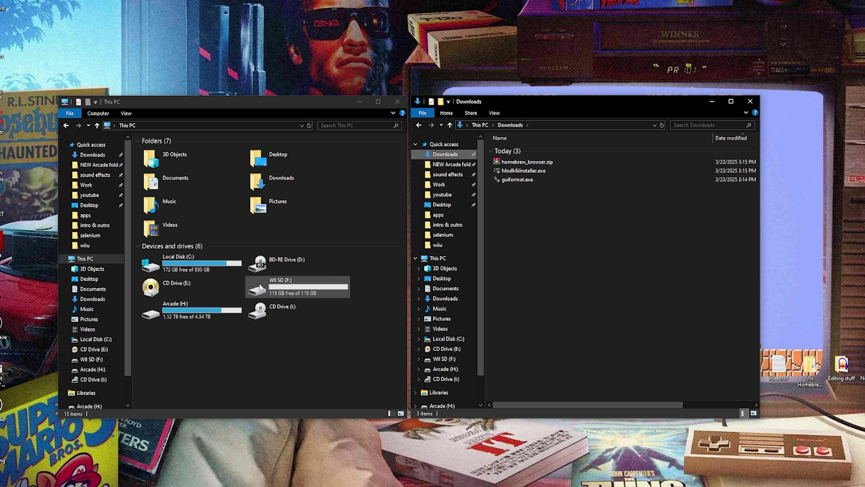
# Open the WII SD (F:) drive and delete guiformat.exe from Downloads.
pyautogui.doubleClick(261, 287)
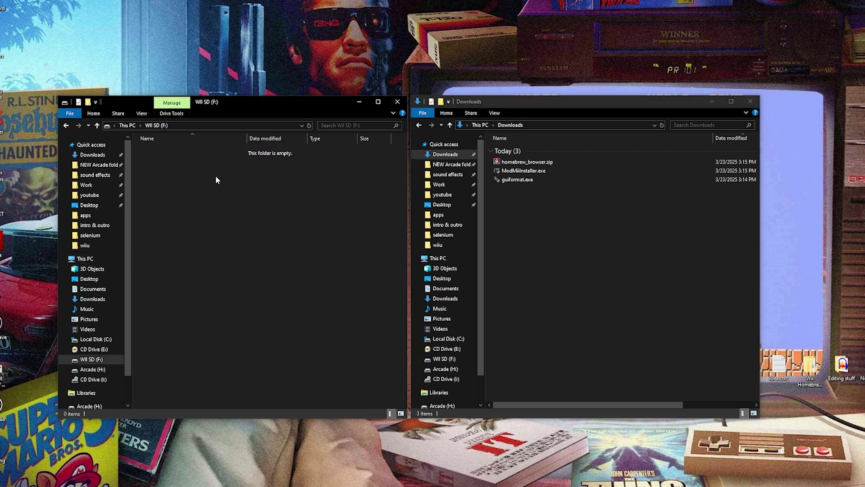
pyautogui.click(508, 181)
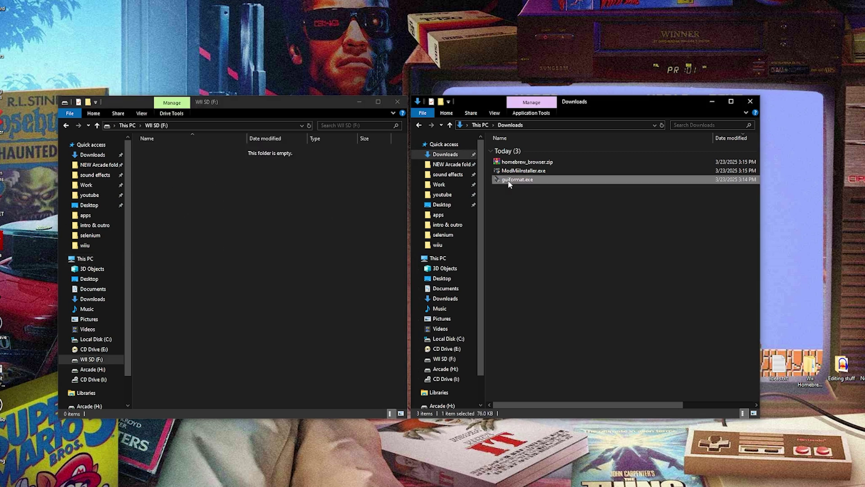
pyautogui.press('Delete')
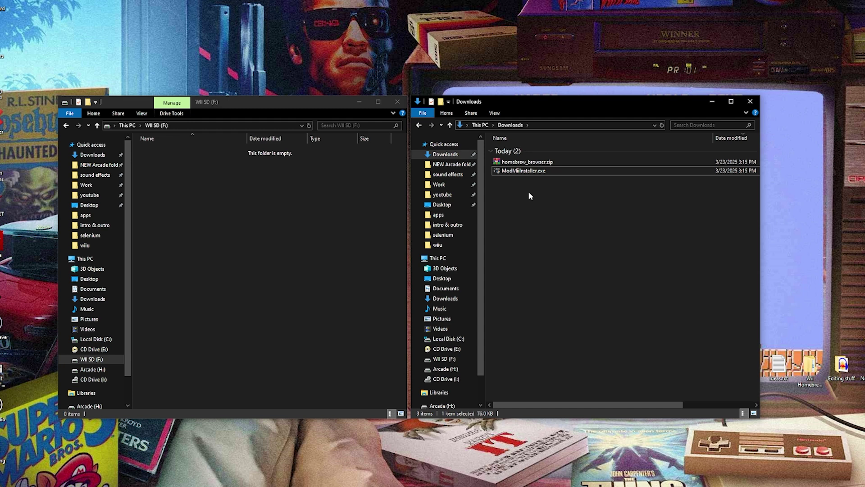
# Extract homebrew_browser.zip into the Downloads folder and delete the archive.
pyautogui.click(540, 162)
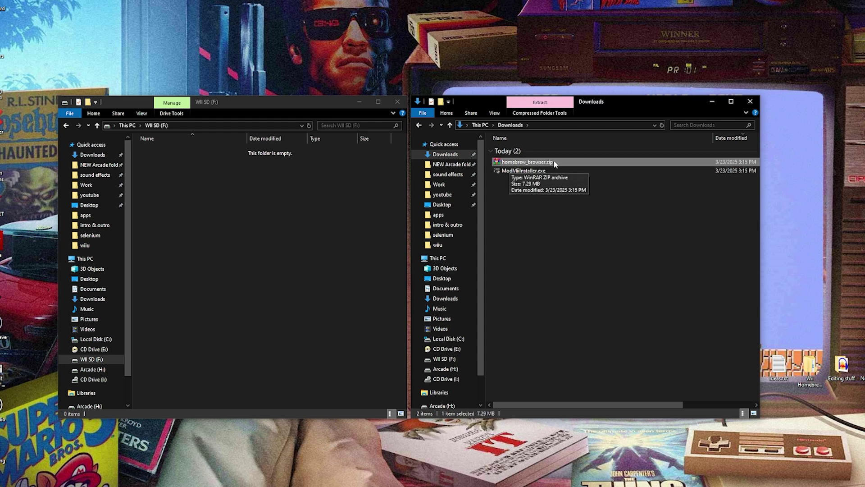
pyautogui.rightClick(512, 164)
pyautogui.click(542, 232)
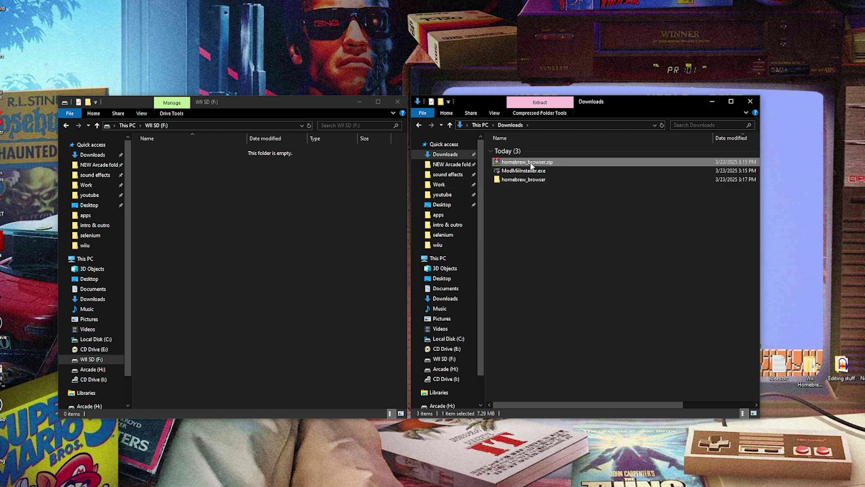
pyautogui.press('Delete')
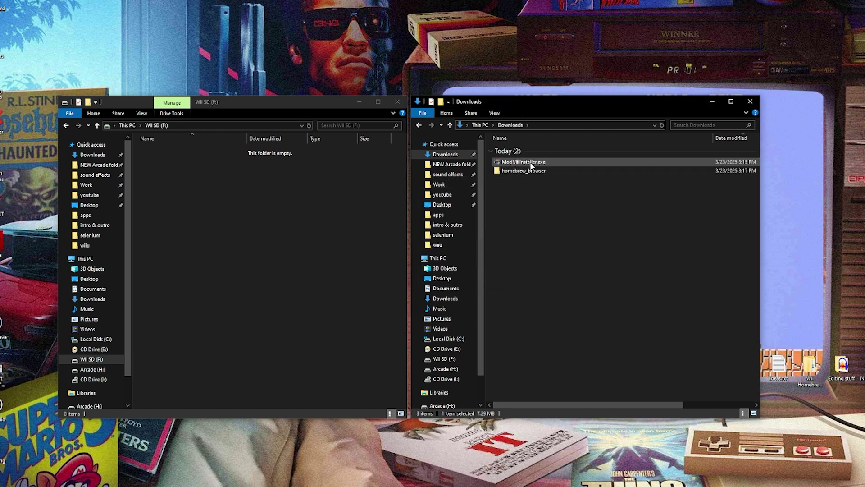
# Install ModMii from ModMiiInstaller.exe with the desktop icon and start menu folder, and launch it when setup finishes.
pyautogui.doubleClick(530, 163)
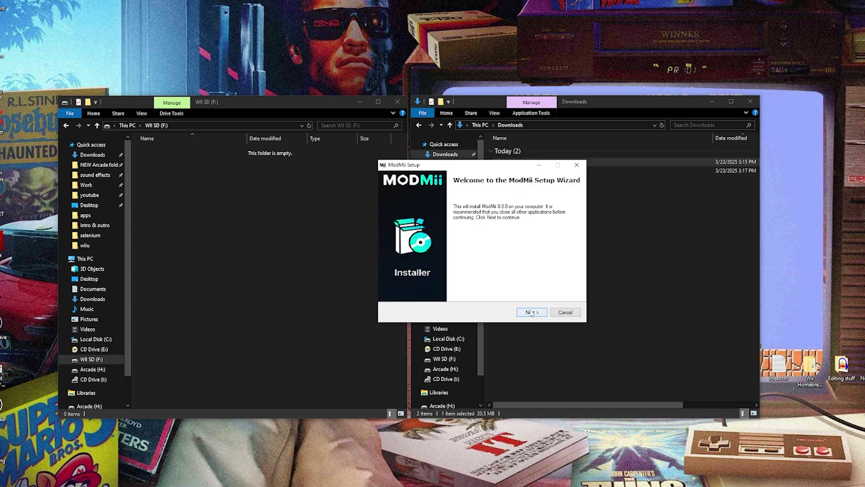
pyautogui.click(531, 315)
pyautogui.click(531, 315)
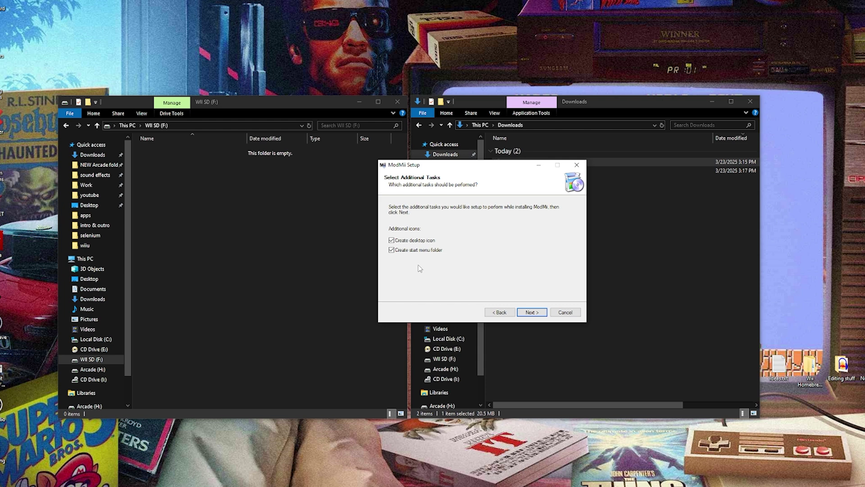
pyautogui.click(533, 313)
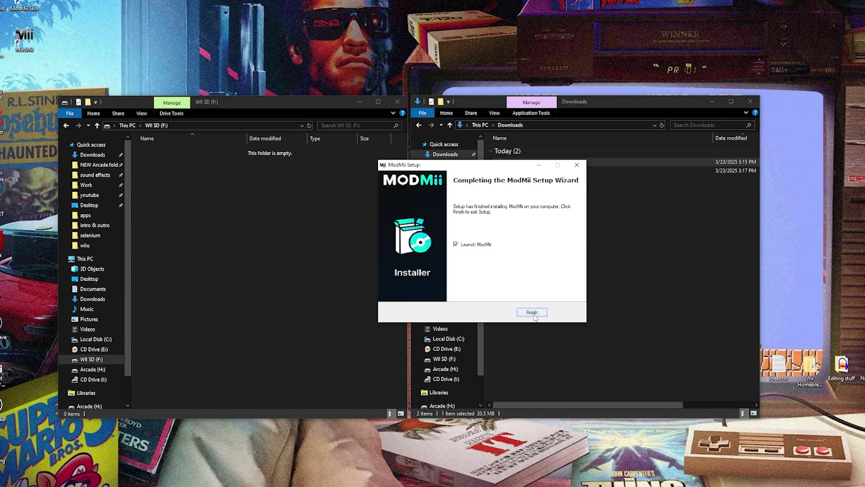
pyautogui.click(533, 314)
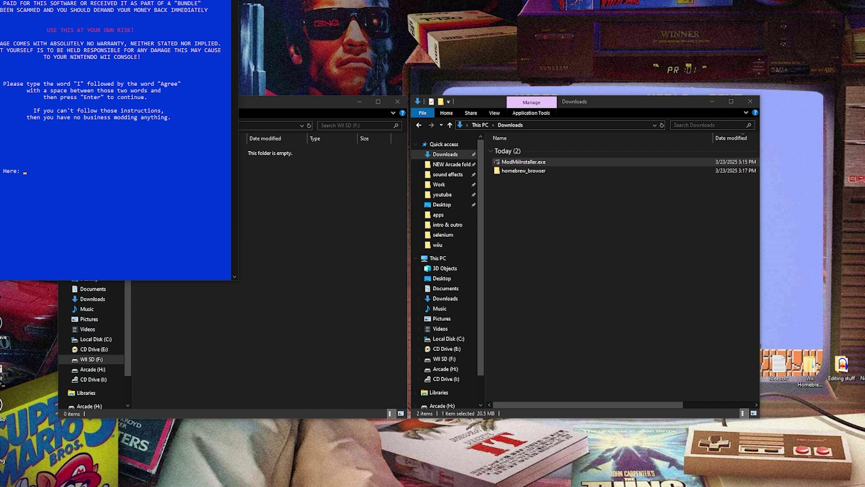
# Move the ModMii window to the middle of the screen and accept its disclaimer by entering "i agree".
pyautogui.hotkey('alt', 'space')
pyautogui.press('m')
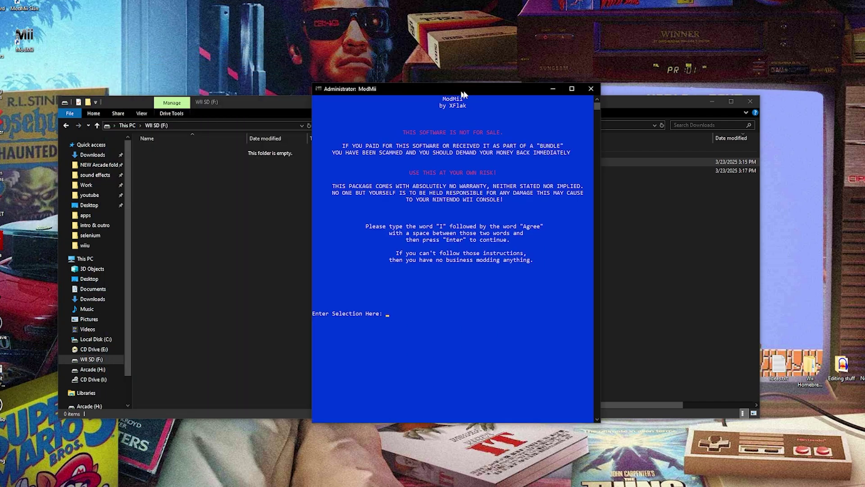
pyautogui.click(563, 88)
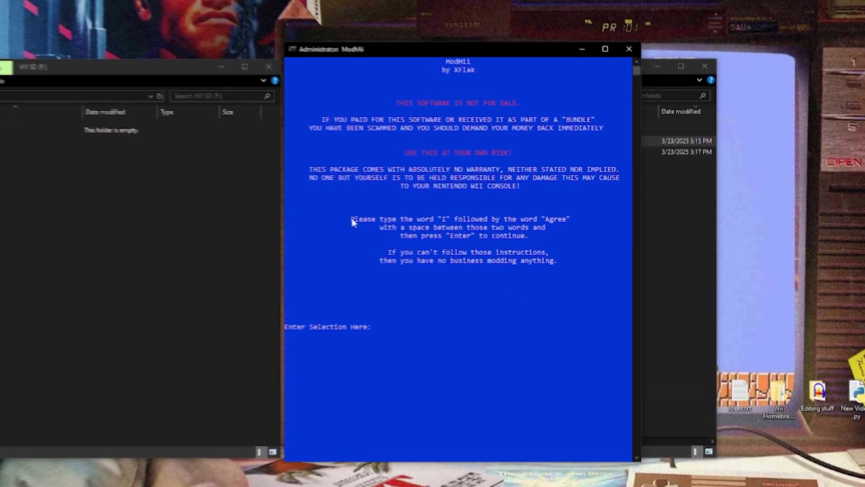
pyautogui.moveTo(410, 222); pyautogui.dragTo(524, 230)
pyautogui.moveTo(469, 225); pyautogui.dragTo(570, 265)
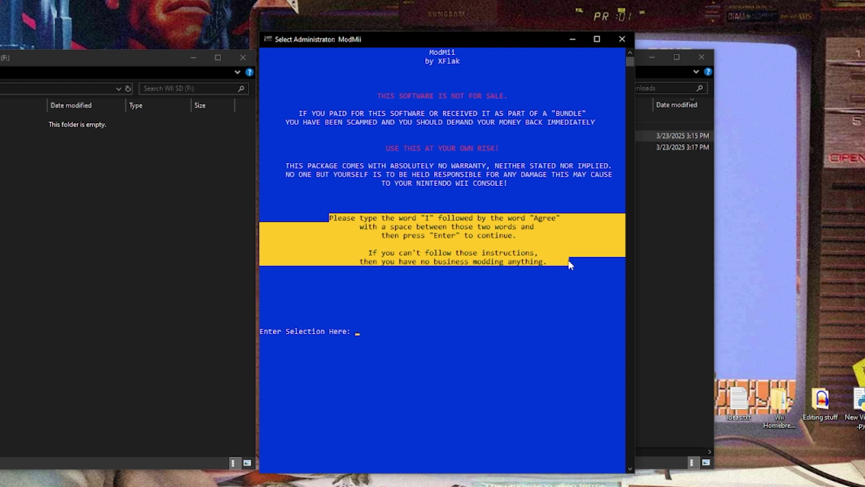
pyautogui.click(393, 338)
pyautogui.write('i')
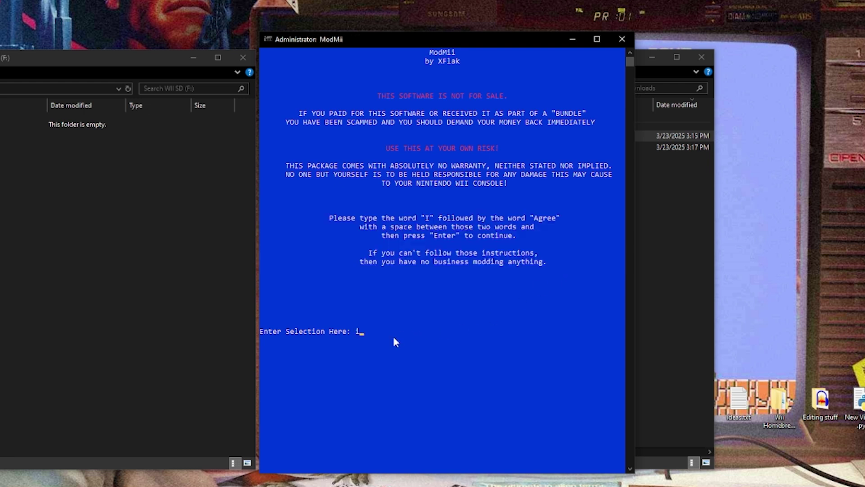
pyautogui.write(' agree')
pyautogui.press('Return')
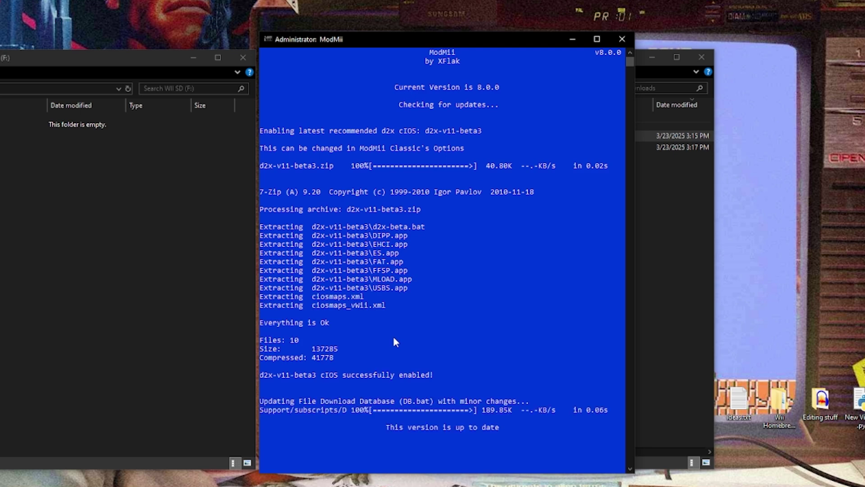
# Start the ModMii Wizard for modding a Wii by entering w as the activity.
pyautogui.moveTo(281, 100); pyautogui.dragTo(456, 348)
pyautogui.click(397, 209)
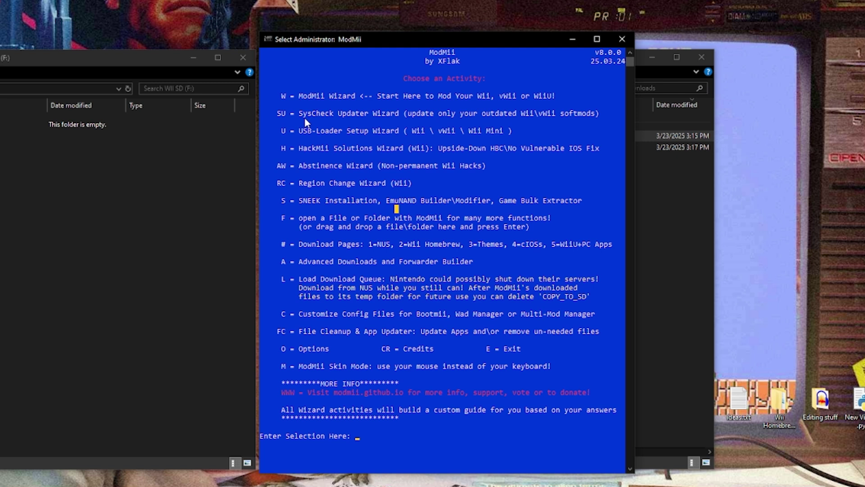
pyautogui.moveTo(280, 97); pyautogui.dragTo(386, 102)
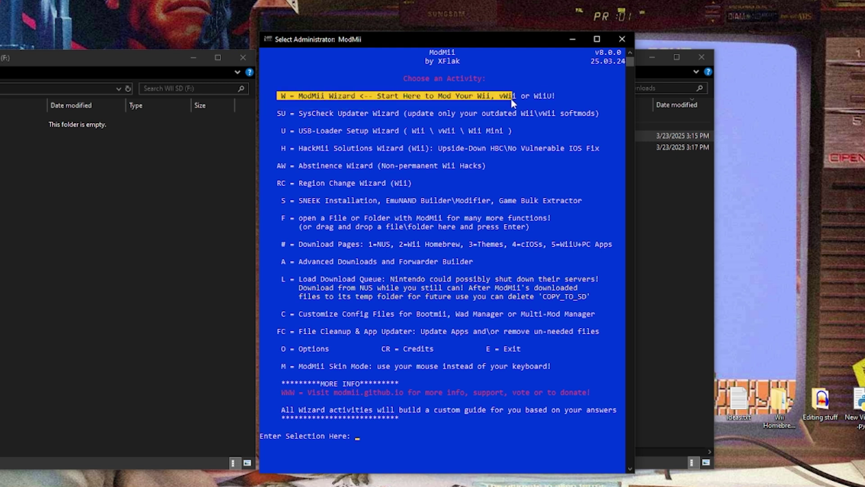
pyautogui.moveTo(513, 103); pyautogui.dragTo(554, 103)
pyautogui.click(366, 436)
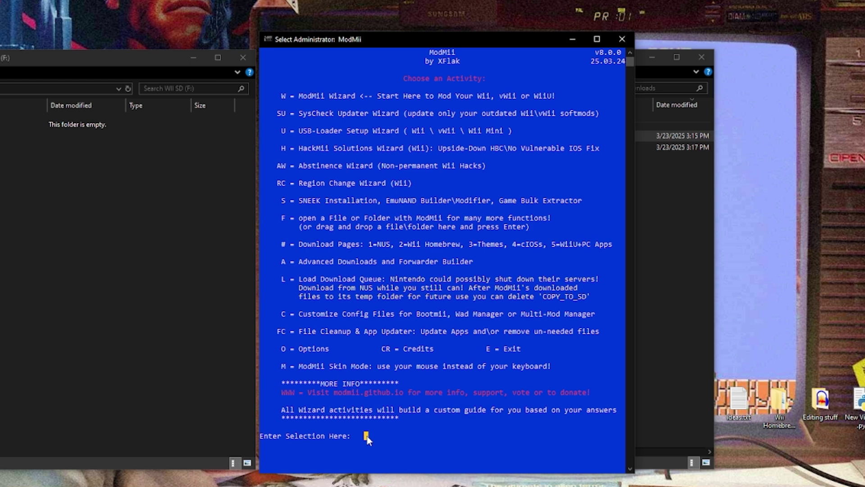
pyautogui.press('Escape')
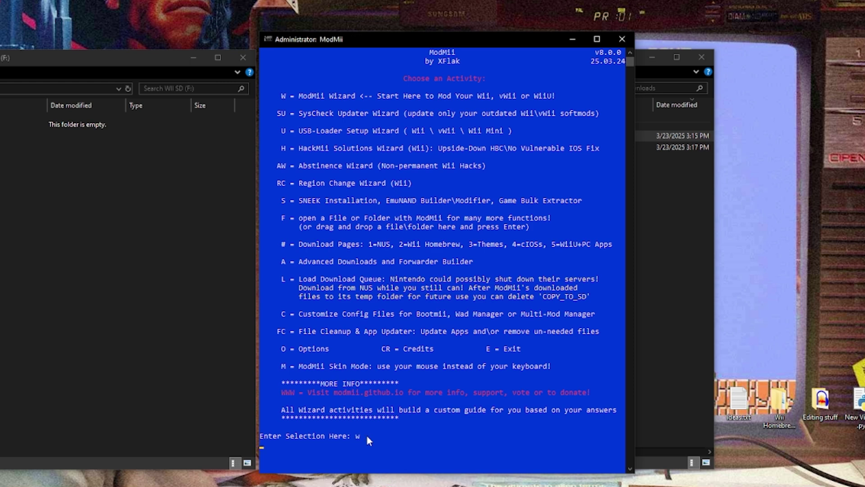
pyautogui.write('w')
pyautogui.press('Return')
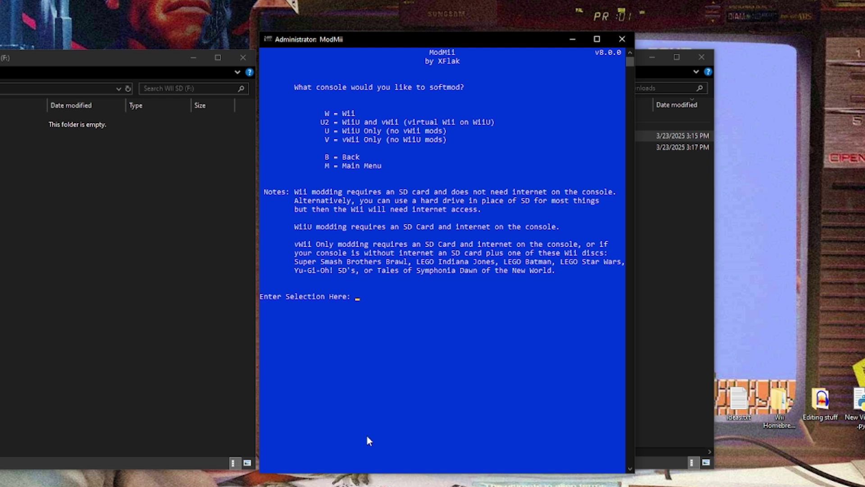
# Choose Wii (w) as the console to softmod and answer yes (y) to first-time softmodding.
pyautogui.write('w')
pyautogui.press('Return')
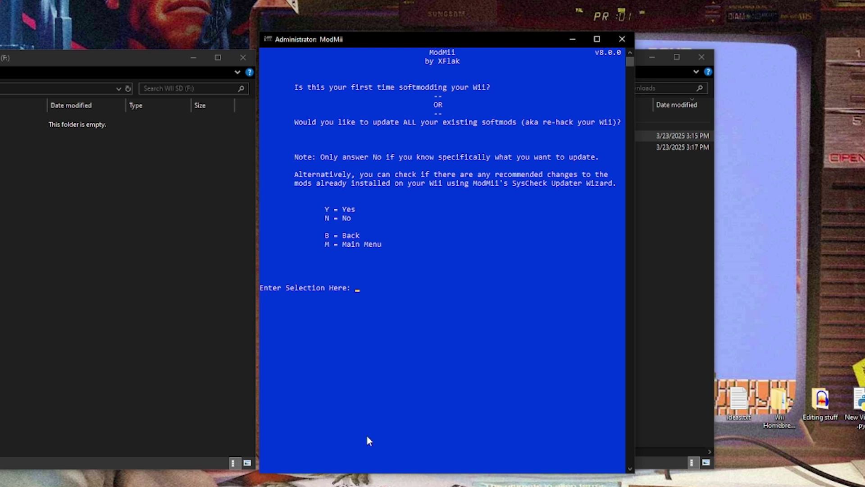
pyautogui.write('y')
pyautogui.press('Return')
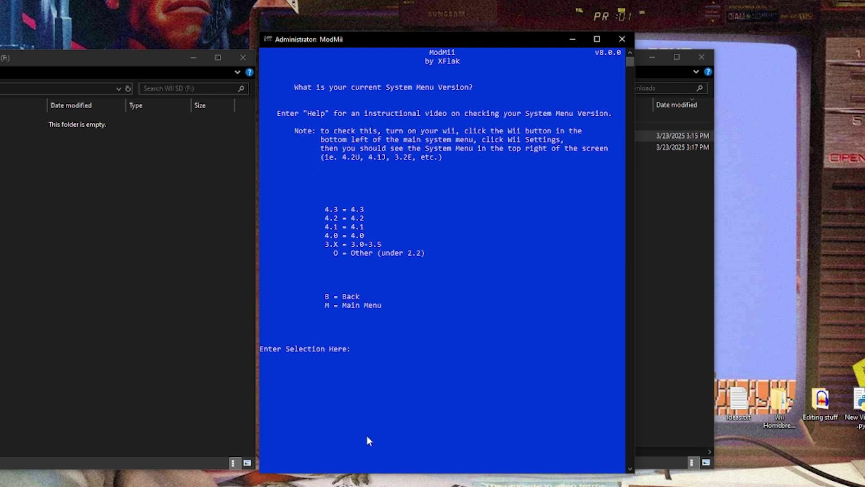
# Enter 4.3 as the current System Menu version and u (USA) as the region.
pyautogui.write('4.3')
pyautogui.press('Return')
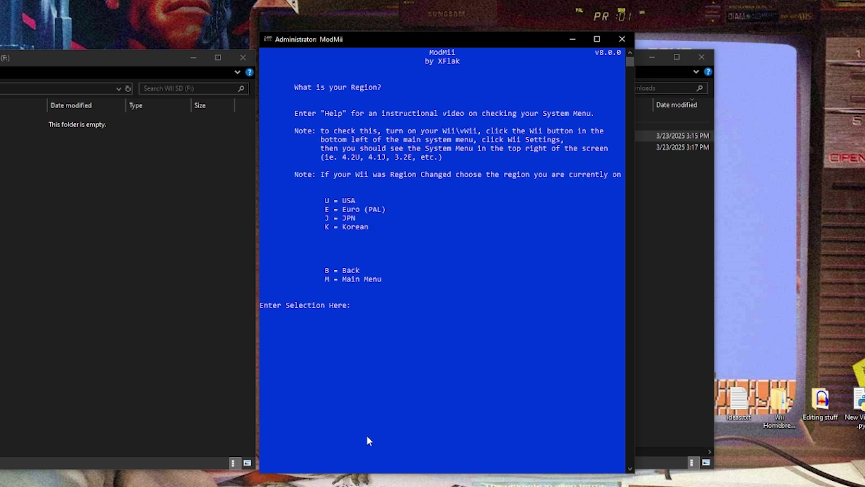
pyautogui.write('u')
pyautogui.press('Return')
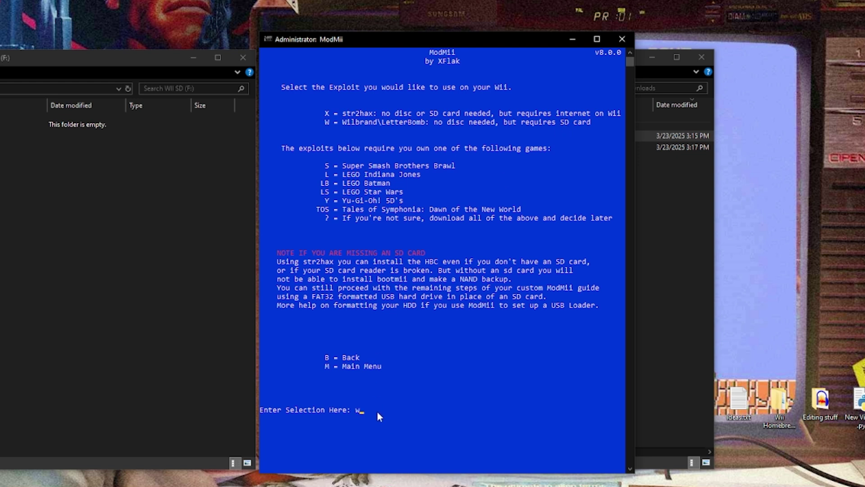
# Select the Wilbrand\LetterBomb exploit (w) and enter the Wii's MAC address.
pyautogui.press('Return')
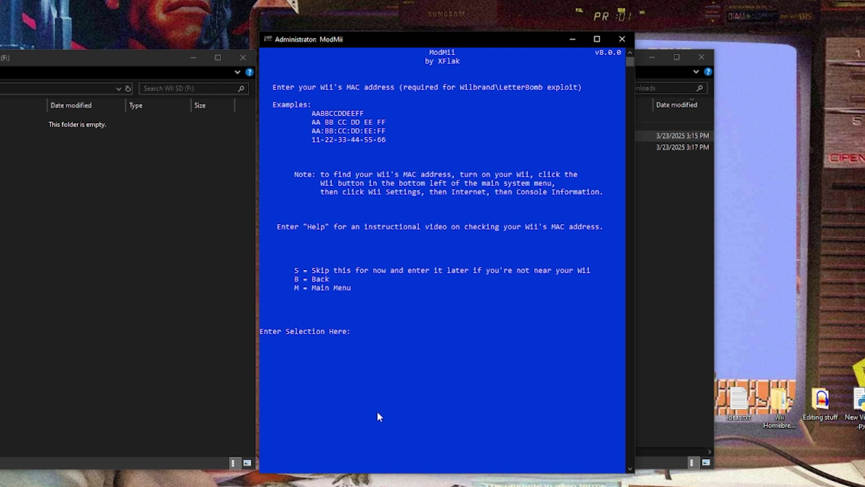
pyautogui.moveTo(311, 113); pyautogui.dragTo(384, 140)
pyautogui.click(359, 334)
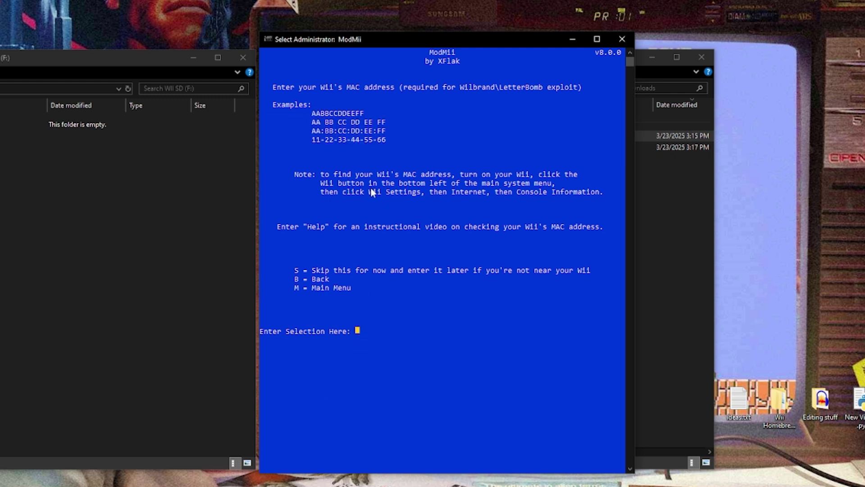
pyautogui.moveTo(310, 126); pyautogui.dragTo(389, 130)
pyautogui.click(366, 333)
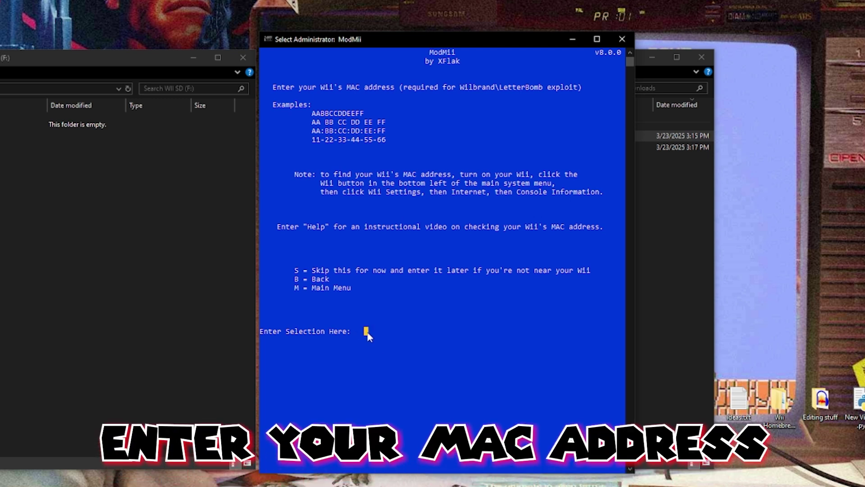
pyautogui.write('0019FD91A2B3')
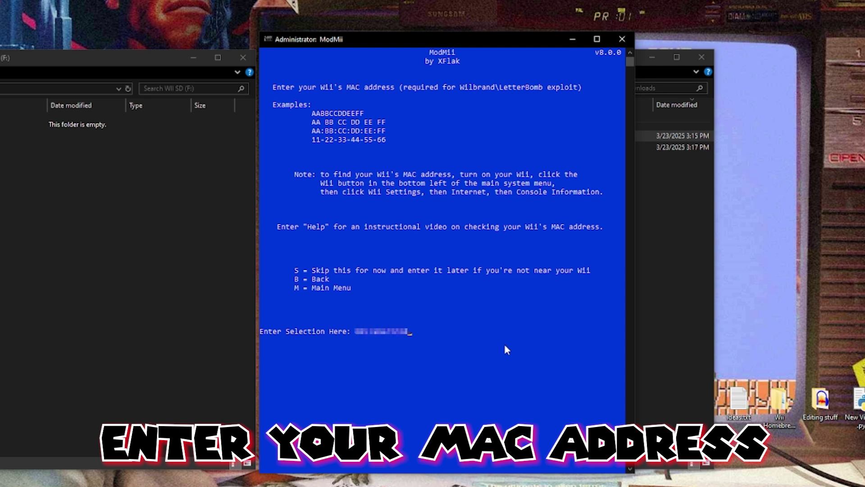
pyautogui.press('Return')
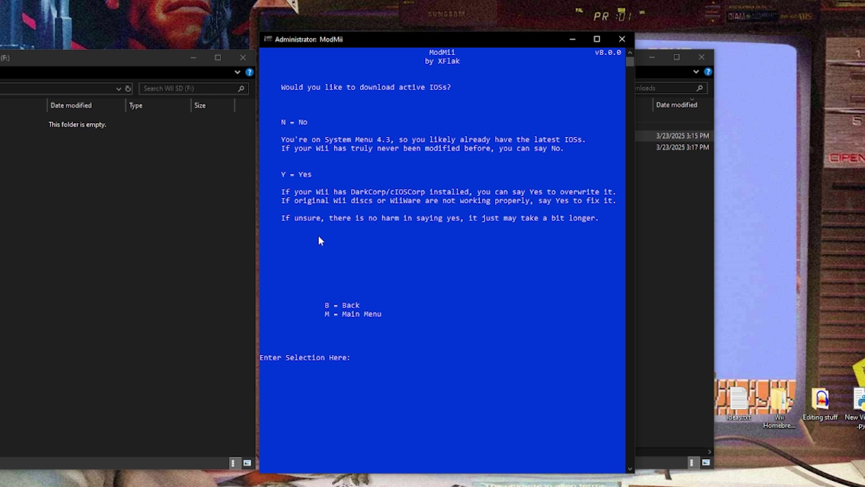
# Answer yes (y) to downloading the active IOSs.
pyautogui.moveTo(282, 218); pyautogui.dragTo(582, 226)
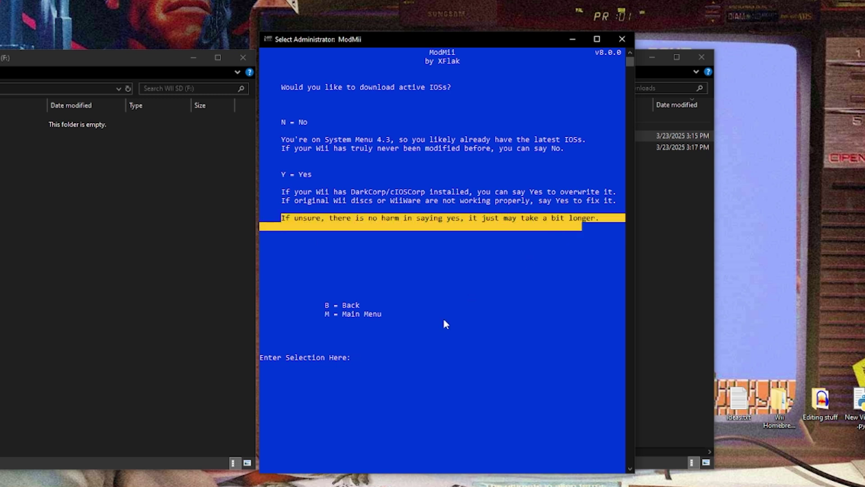
pyautogui.click(380, 359)
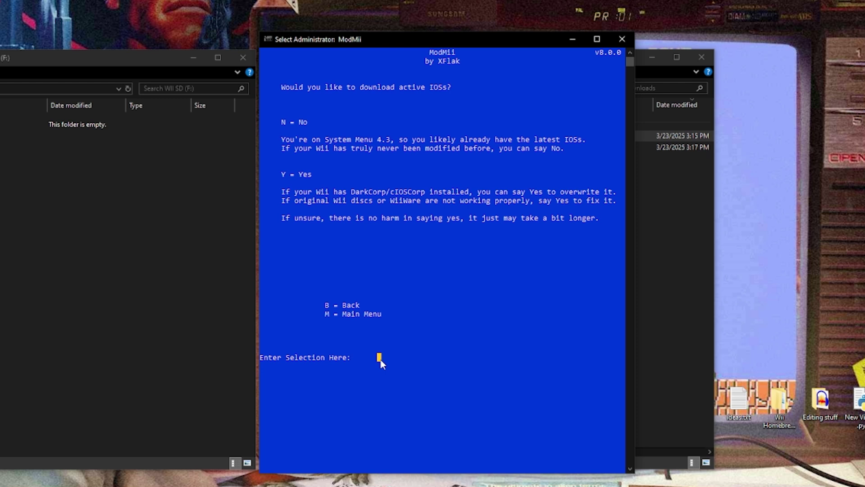
pyautogui.write('y')
pyautogui.press('Return')
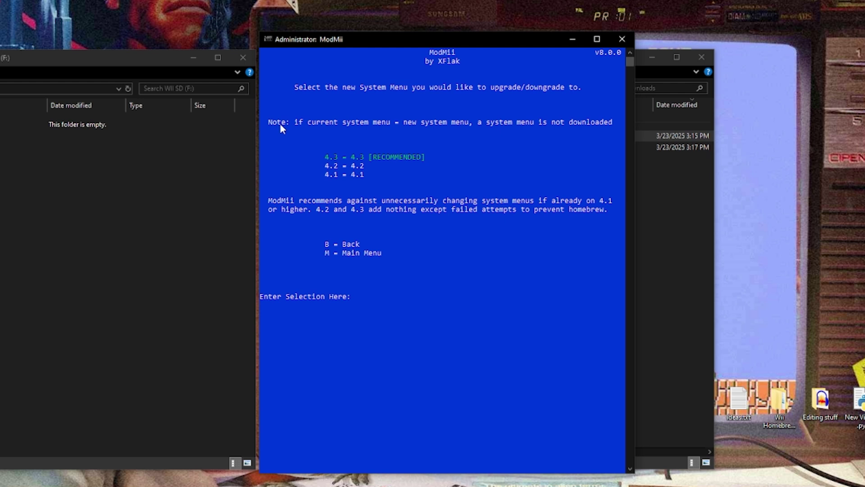
# Read the note about matching system menus and enter 4.3 as the new System Menu version.
pyautogui.moveTo(269, 122); pyautogui.dragTo(456, 127)
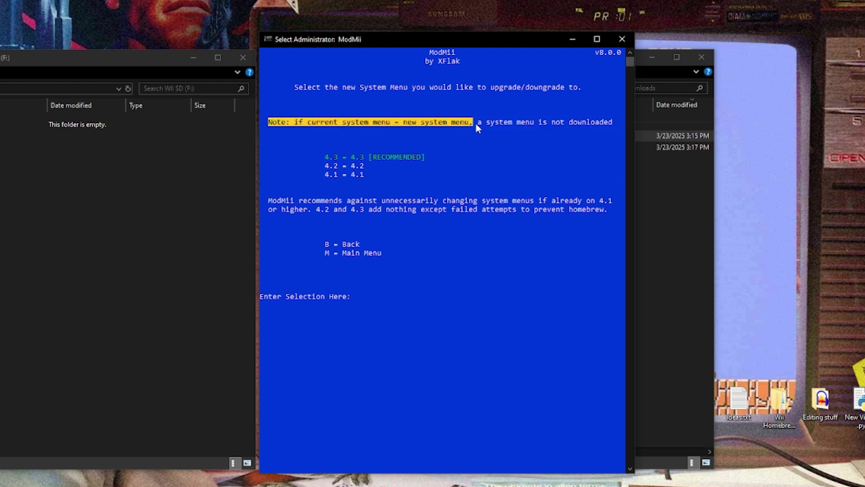
pyautogui.moveTo(476, 123); pyautogui.dragTo(595, 124)
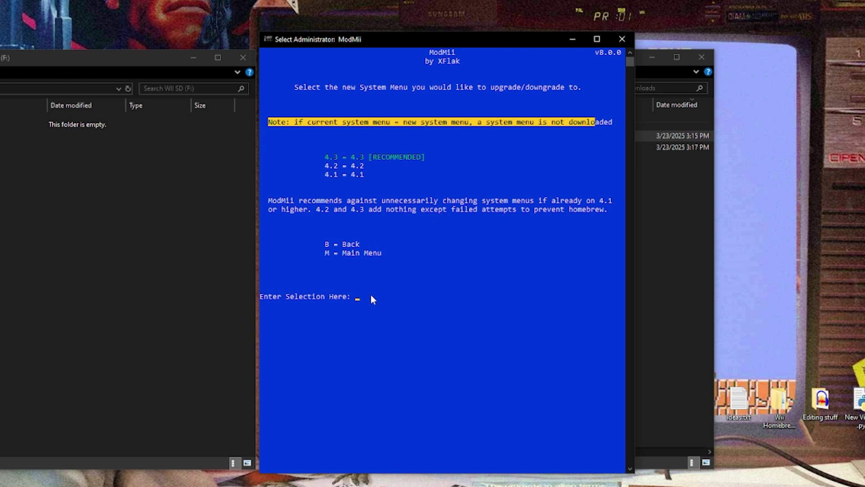
pyautogui.press('Return')
pyautogui.write('4.3')
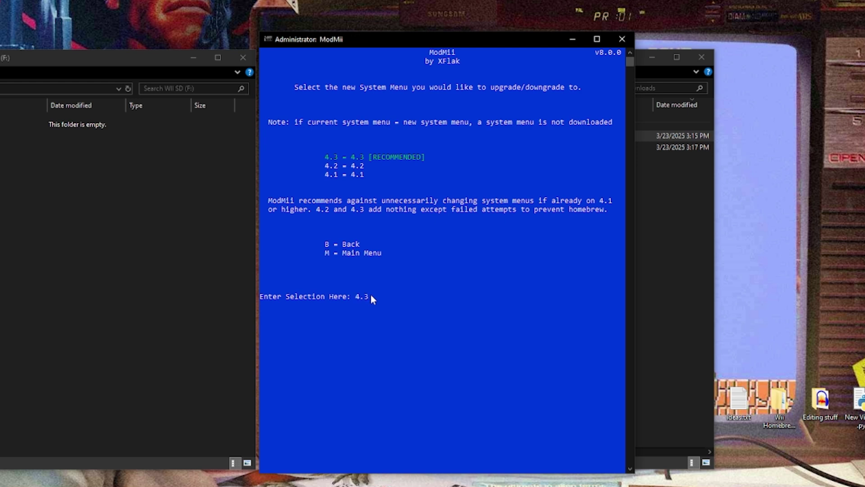
pyautogui.press('Return')
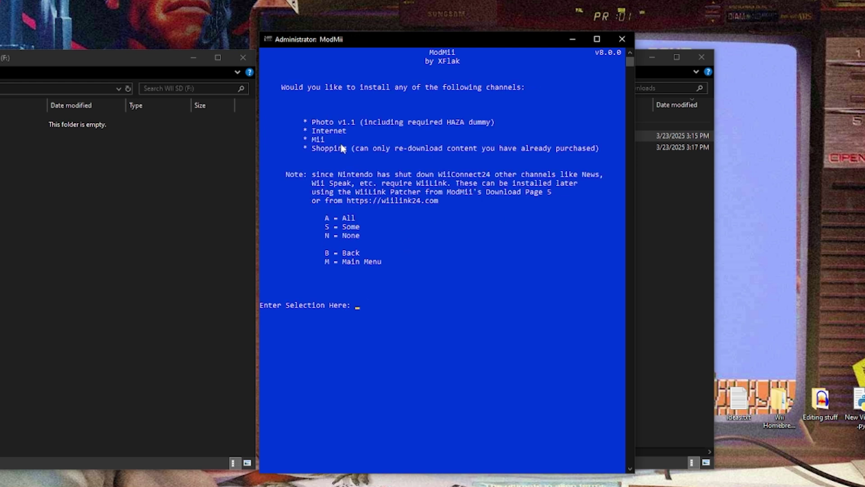
# Choose to install all (a) of the offered channels: Photo, Internet, Mii and Shopping.
pyautogui.click(314, 123)
pyautogui.moveTo(314, 124); pyautogui.dragTo(327, 143)
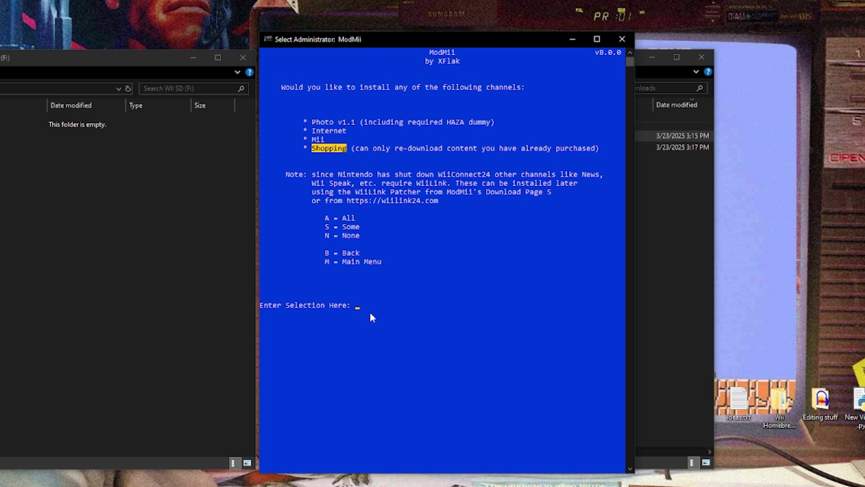
pyautogui.write('a')
pyautogui.press('Return')
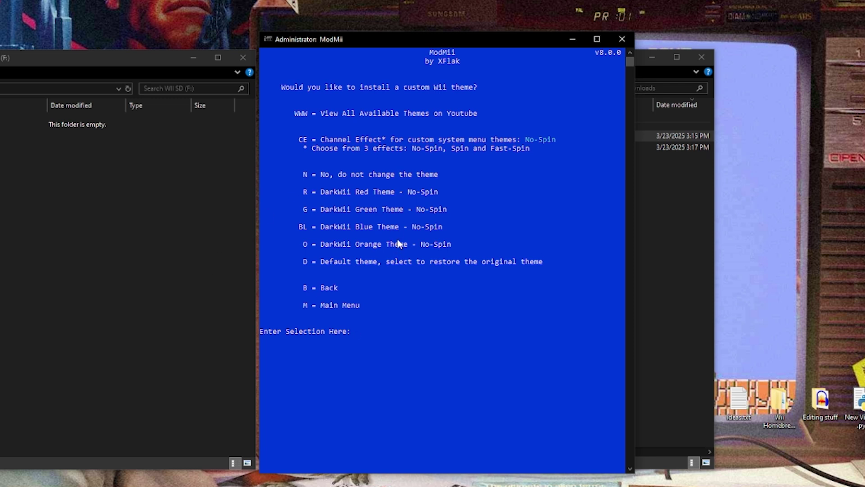
# Open the page showing all available custom Wii themes (www) and look through the DarkWii theme previews.
pyautogui.write('www')
pyautogui.press('Return')
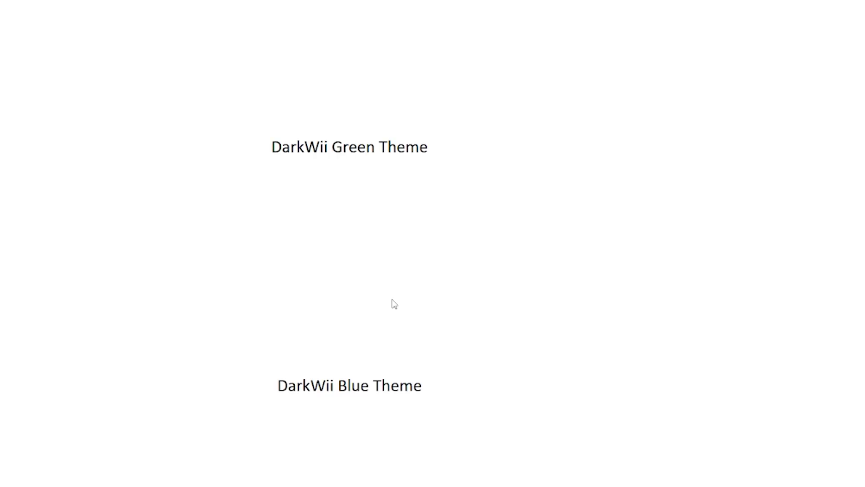
pyautogui.scroll(-4, 113, 184)
pyautogui.scroll(-1, 127, 178)
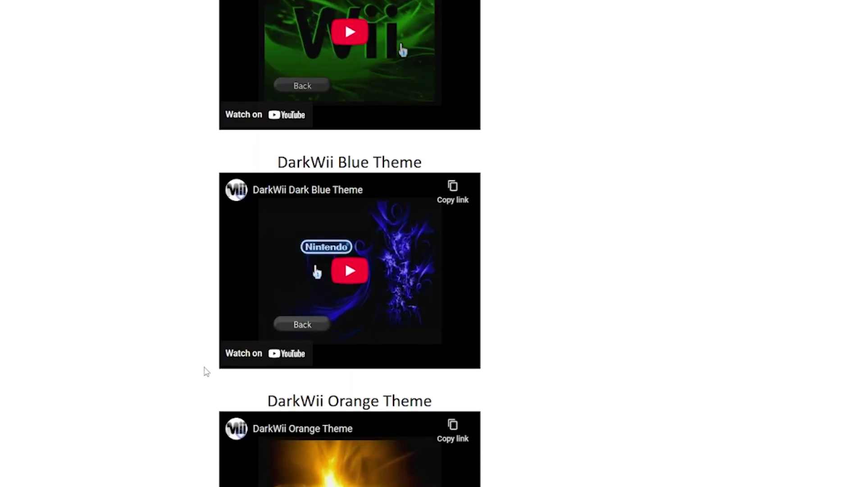
pyautogui.scroll(5, 194, 367)
pyautogui.scroll(-5, 212, 102)
pyautogui.scroll(5, 203, 136)
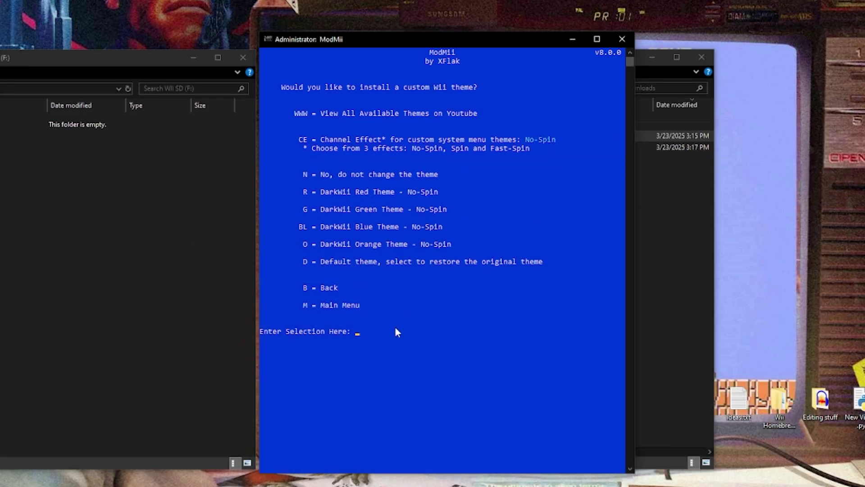
# Decline changing the Wii theme (n) and answer yes (y) to setting up a USB-Loader.
pyautogui.write('n')
pyautogui.press('Return')
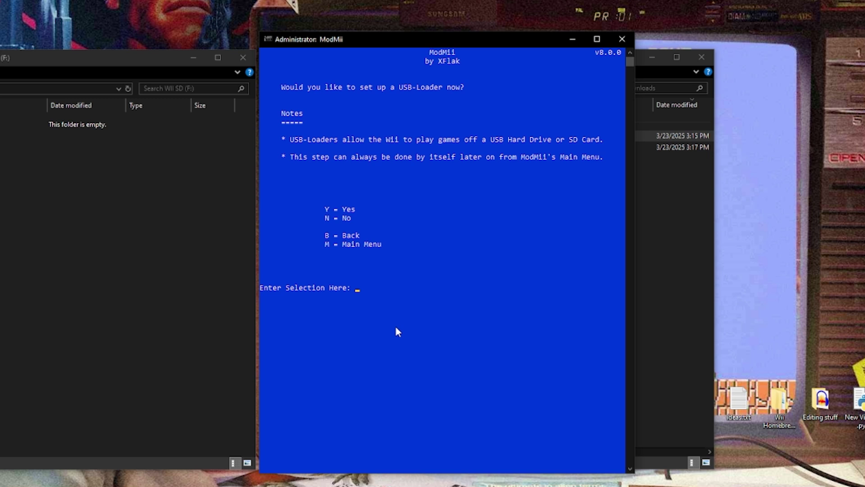
pyautogui.write('y')
pyautogui.press('Return')
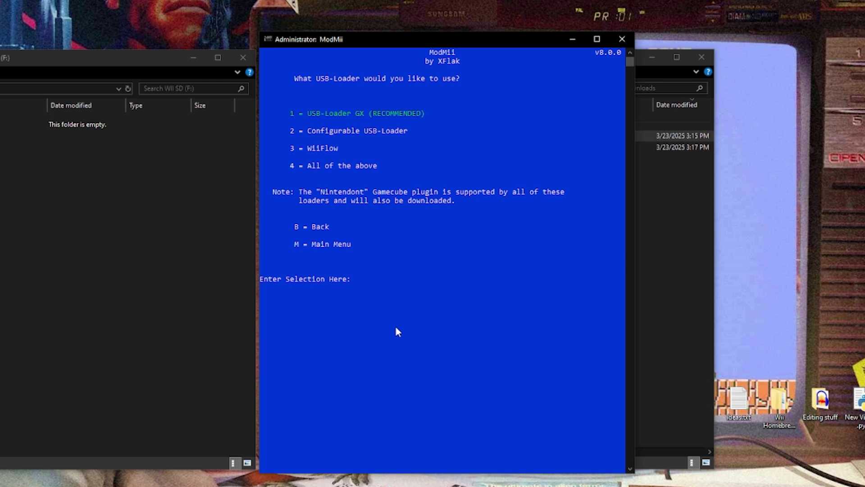
# Select USB-Loader GX (1) and choose SD (sd) as the save location for its app, games and covers.
pyautogui.write('1')
pyautogui.press('Return')
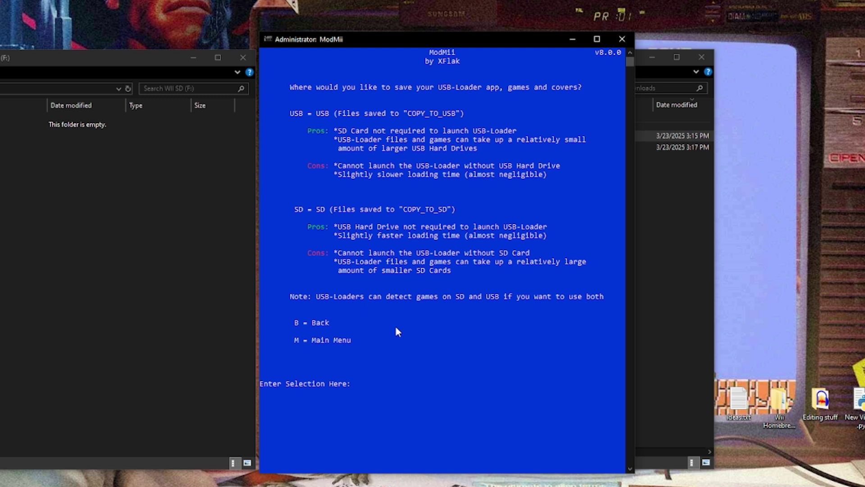
pyautogui.write('sd')
pyautogui.press('Return')
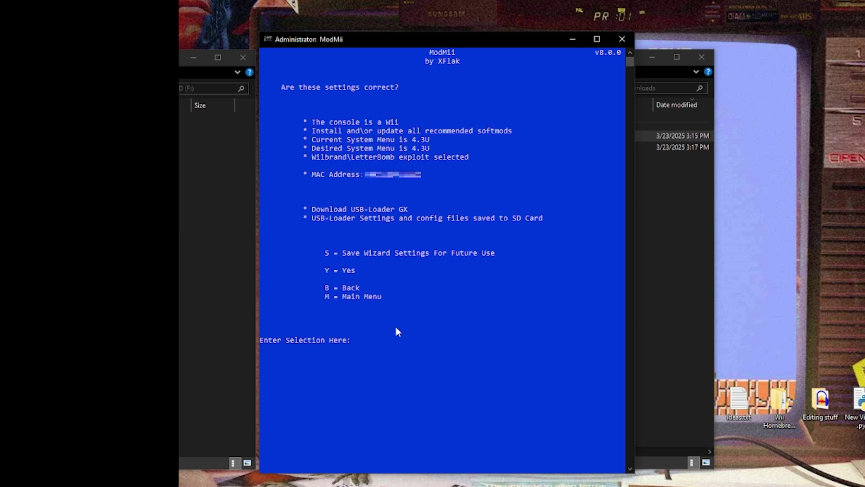
# Confirm the wizard settings (y) and accept reverting to the default d2x cIOS version (y).
pyautogui.write('y')
pyautogui.press('Return')
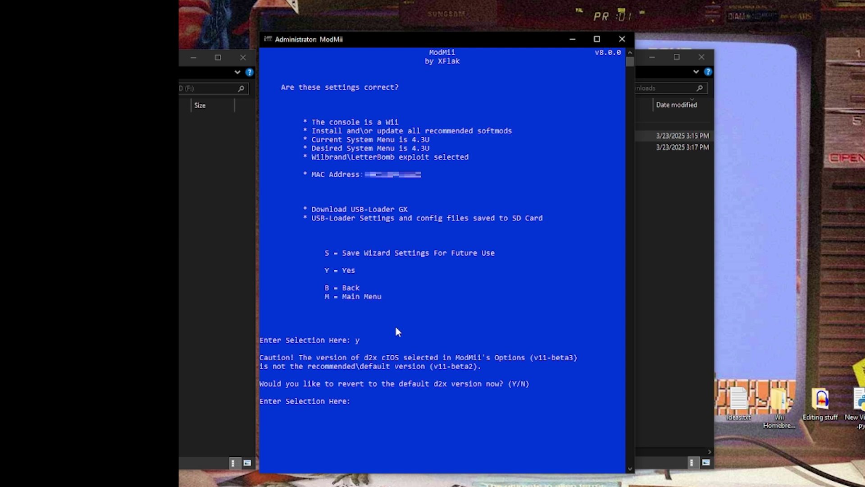
pyautogui.write('y')
pyautogui.press('Return')
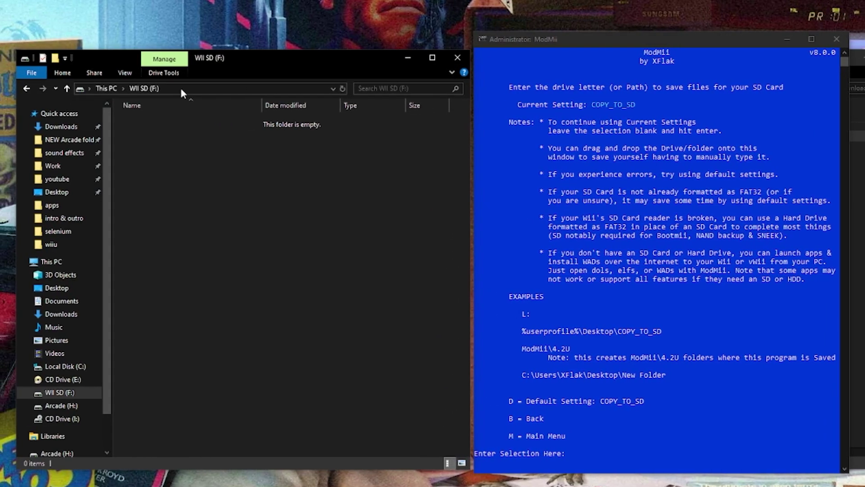
# Copy the WII SD drive's path and enter F:\ as the location for saving the SD card files.
pyautogui.click(183, 88)
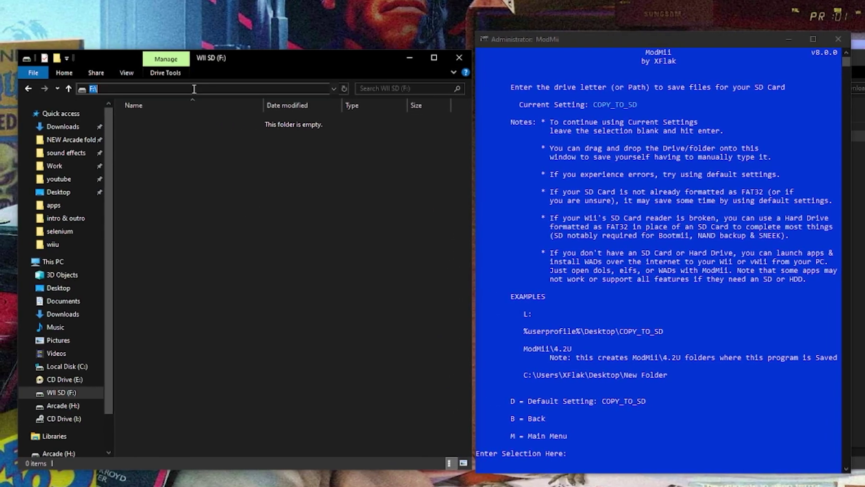
pyautogui.rightClick(105, 90)
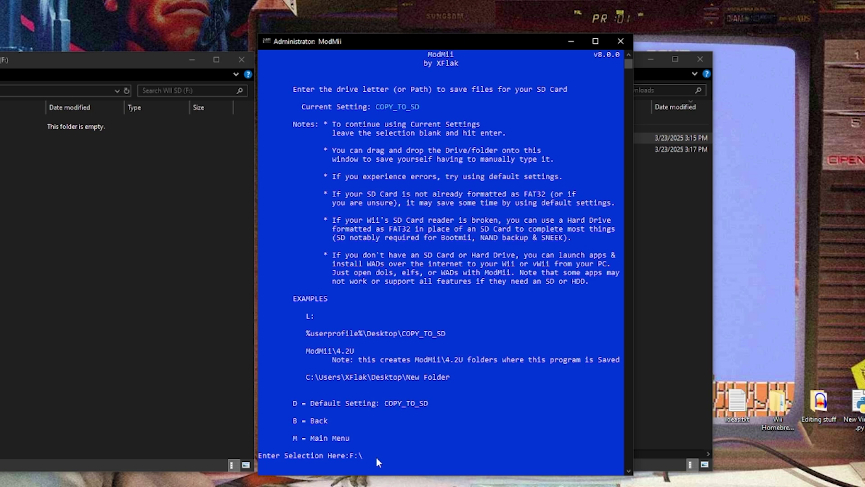
pyautogui.press('Return')
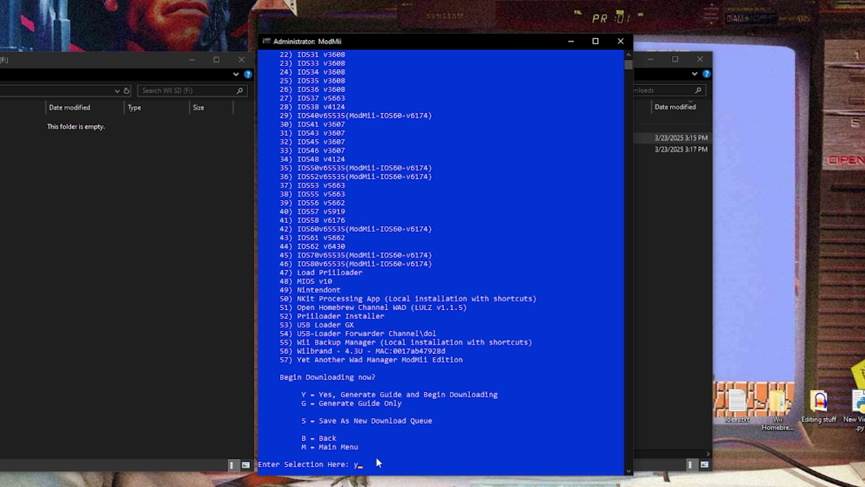
# Generate the guide and download the queued files (y), and exit ModMii (E) once the downloads finish.
pyautogui.press('Return')
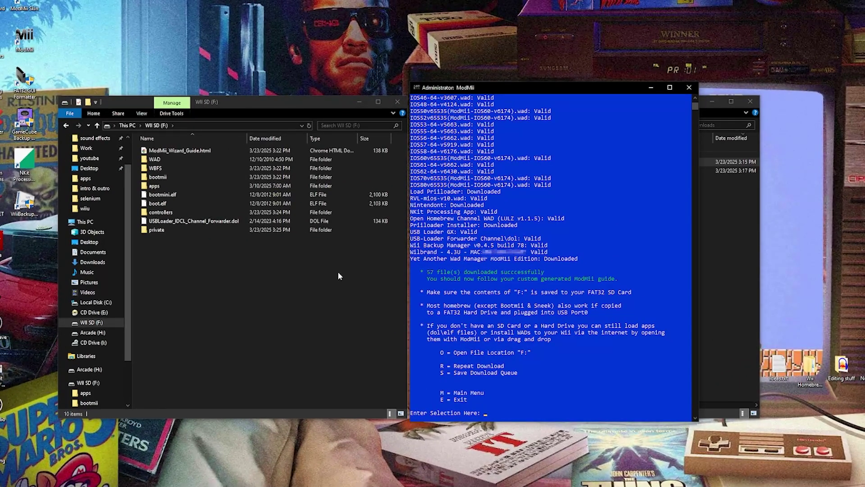
pyautogui.write('E')
pyautogui.press('Return')
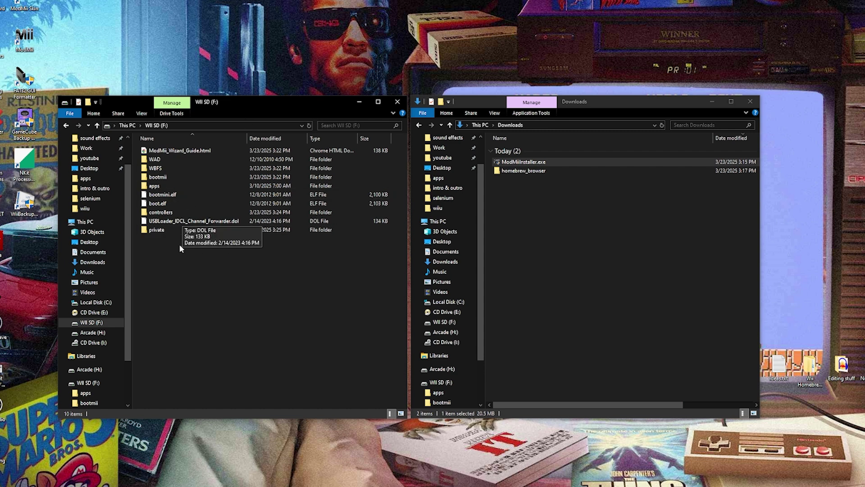
# Transfer the inner homebrew_browser folder from Downloads\homebrew_browser\apps into the apps folder on the WII SD (F:) drive.
pyautogui.click(156, 125)
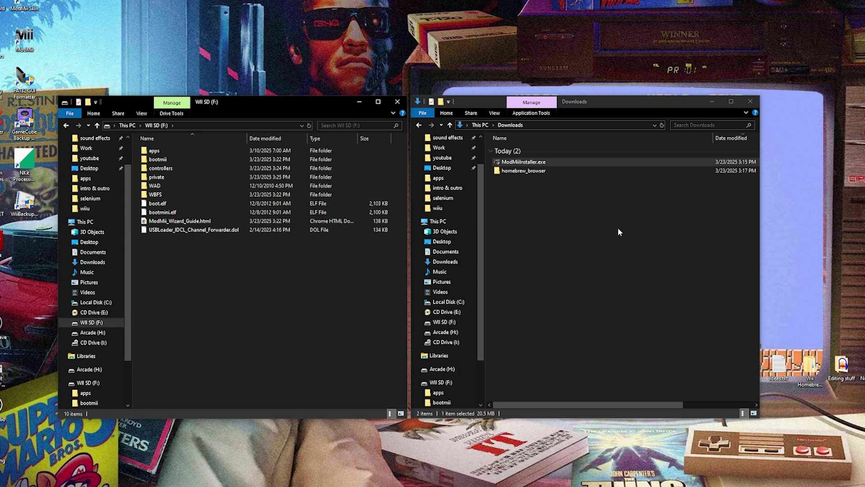
pyautogui.click(509, 172)
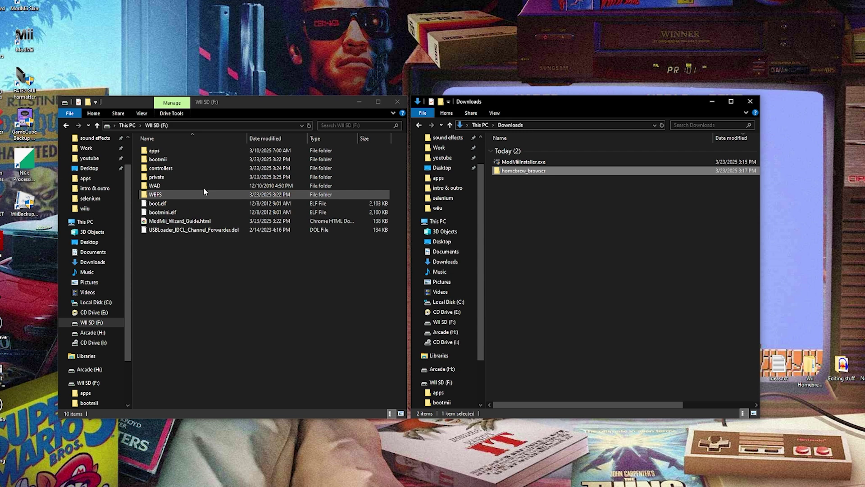
pyautogui.doubleClick(154, 151)
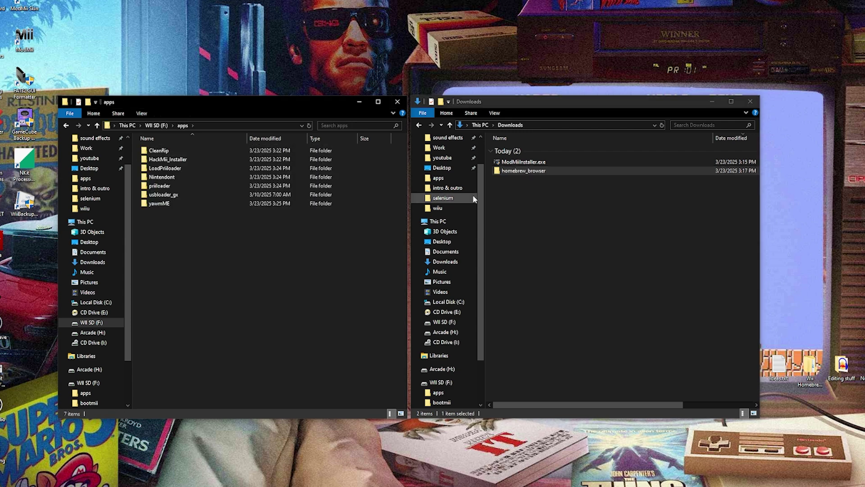
pyautogui.doubleClick(506, 171)
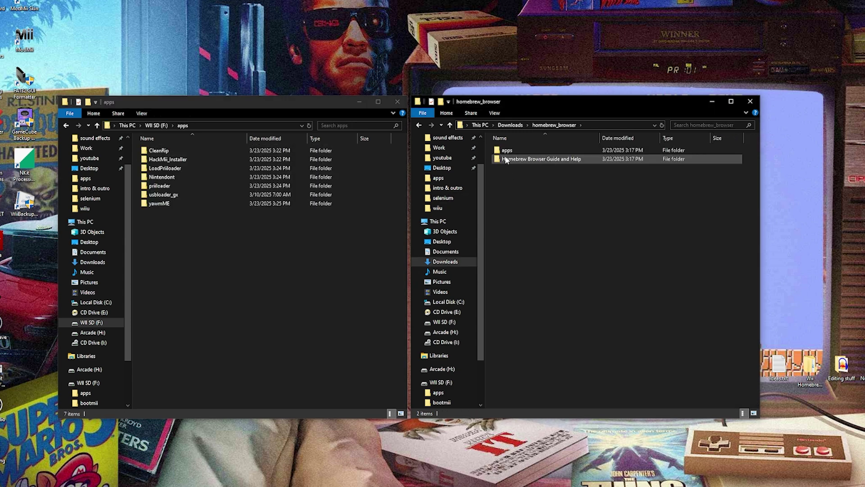
pyautogui.doubleClick(501, 152)
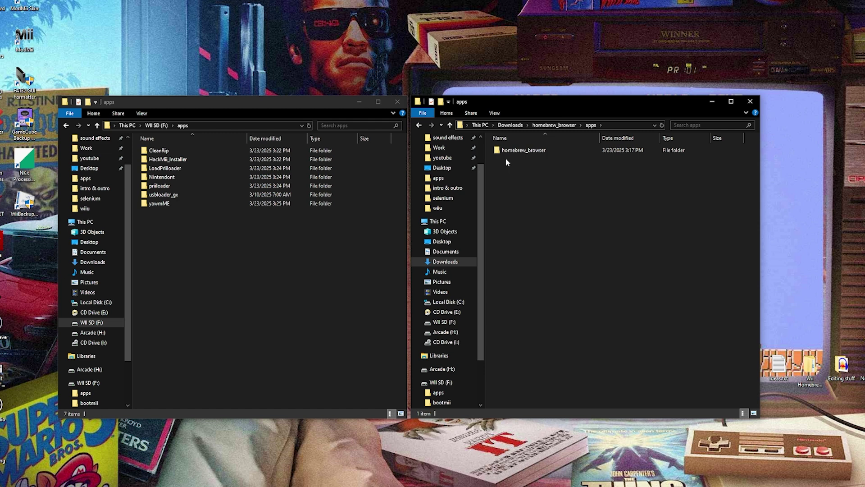
pyautogui.click(501, 153)
pyautogui.moveTo(500, 153); pyautogui.dragTo(231, 250)
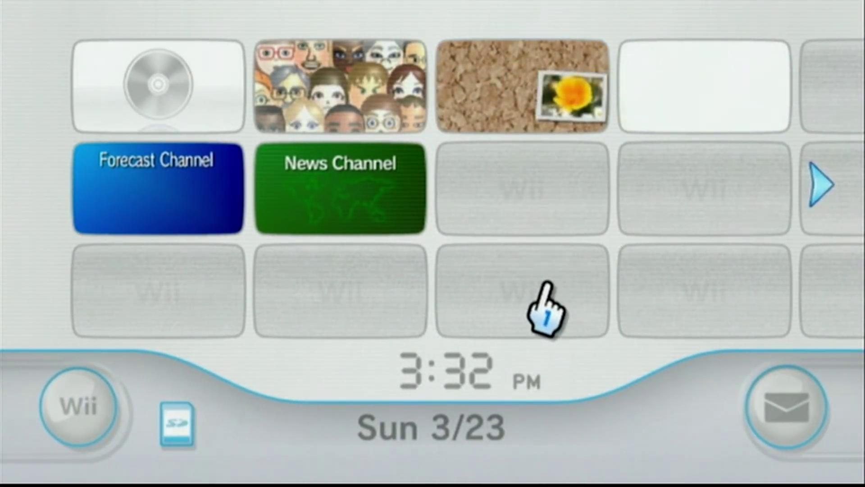
# Switch to the Wii, open its Message Board and go back to the previous day's messages.
pyautogui.click(787, 406)
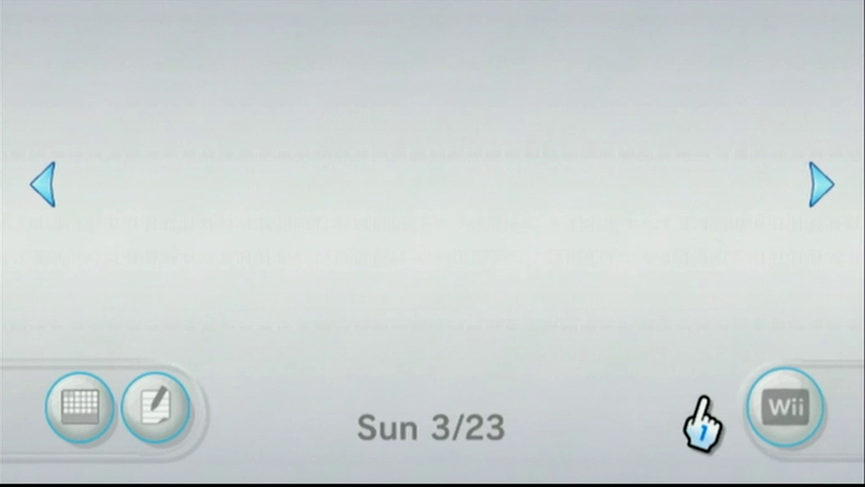
pyautogui.click(41, 184)
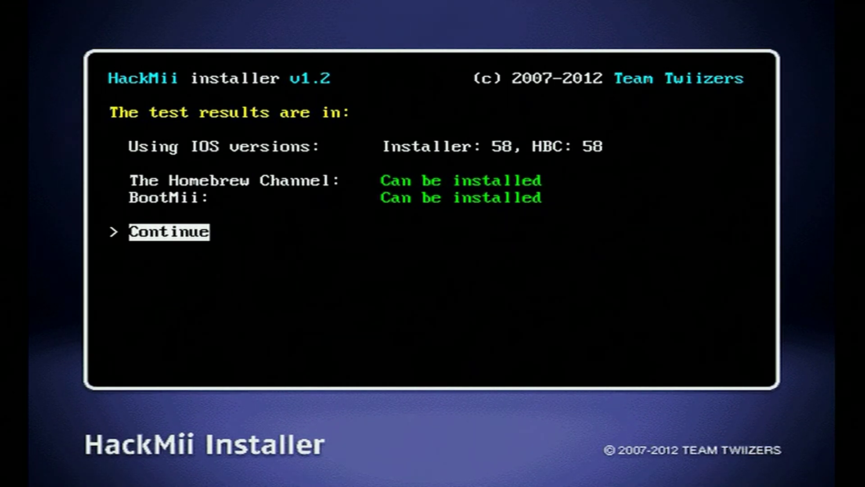
# Install The Homebrew Channel with the HackMii Installer and return to its main menu.
pyautogui.press('Return')
pyautogui.press('Up')
pyautogui.press('Up')
pyautogui.press('Up')
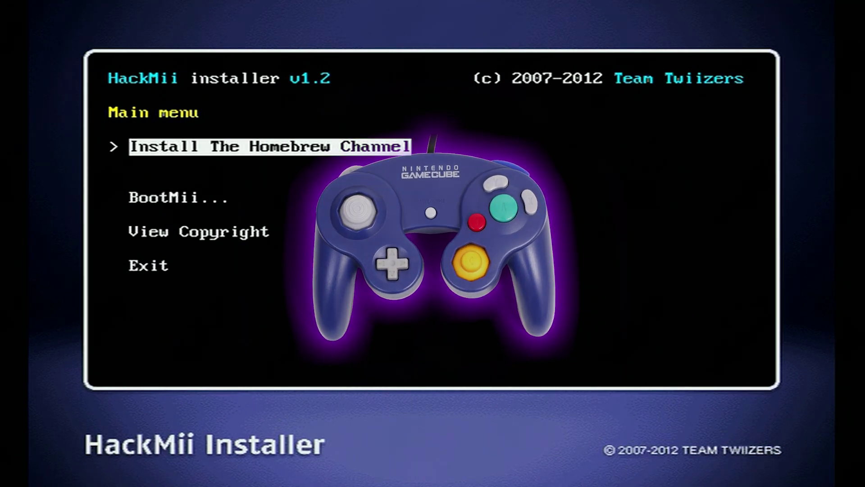
pyautogui.press('Return')
pyautogui.press('Up')
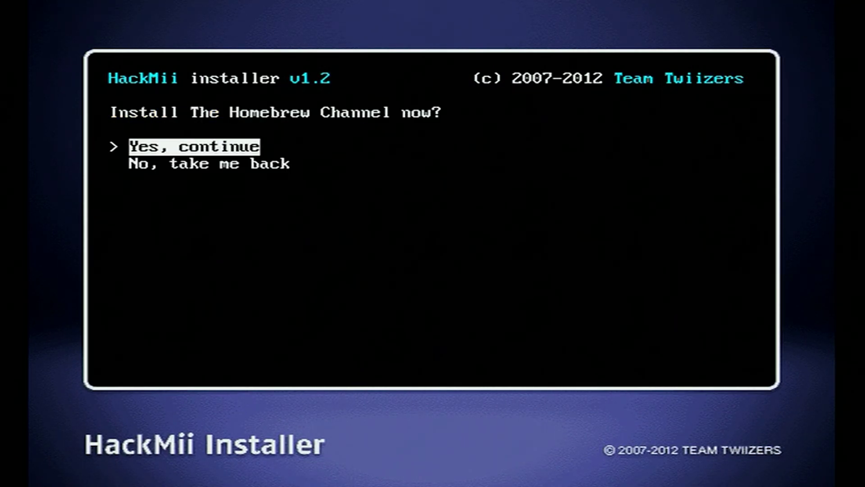
pyautogui.press('Return')
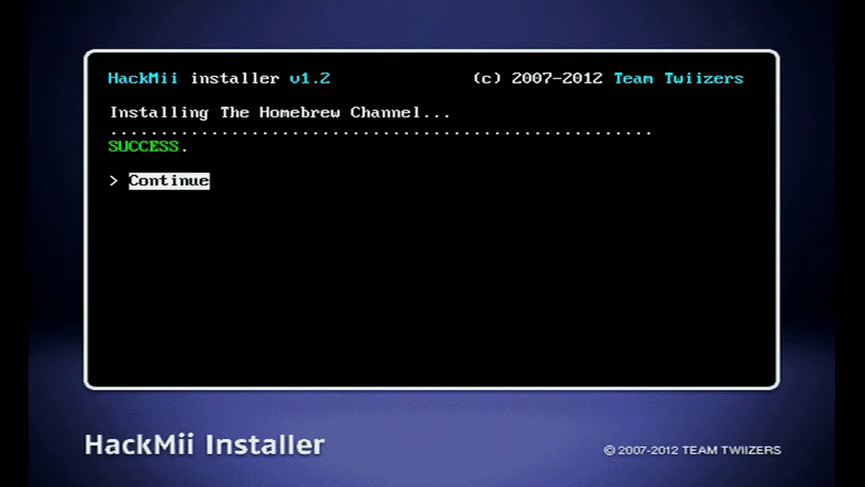
pyautogui.press('Return')
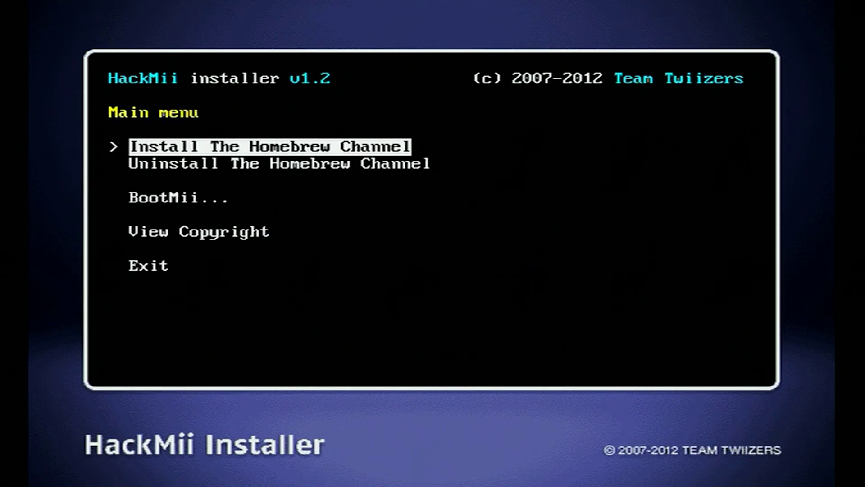
# Open the BootMii menu and install BootMii as boot2, writing its runtime files to the SD card.
pyautogui.press('Down')
pyautogui.press('Down')
pyautogui.press('Return')
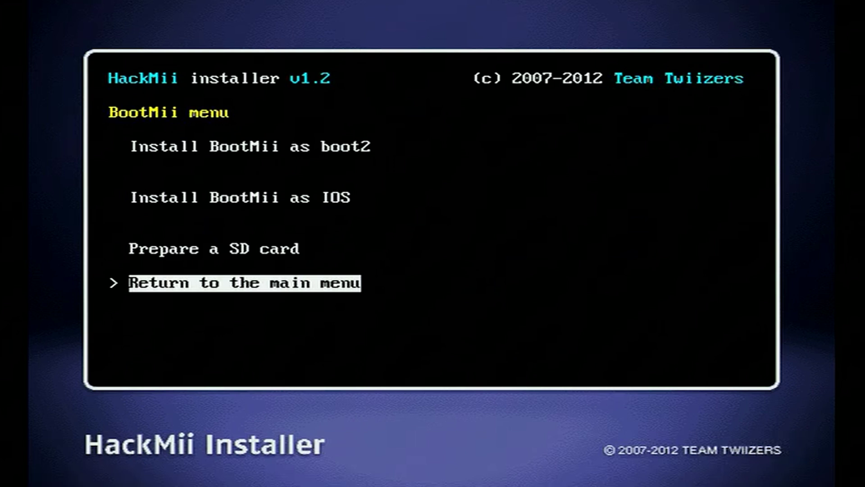
pyautogui.press('Up')
pyautogui.press('Up')
pyautogui.press('Up')
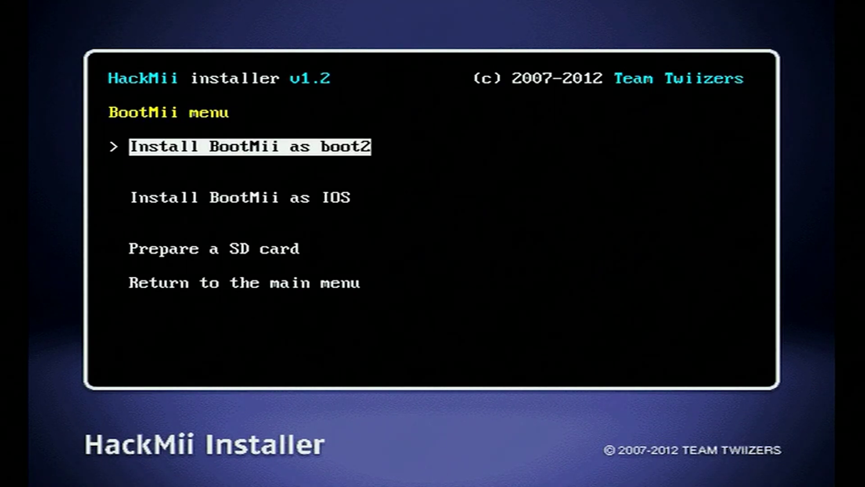
pyautogui.press('Down')
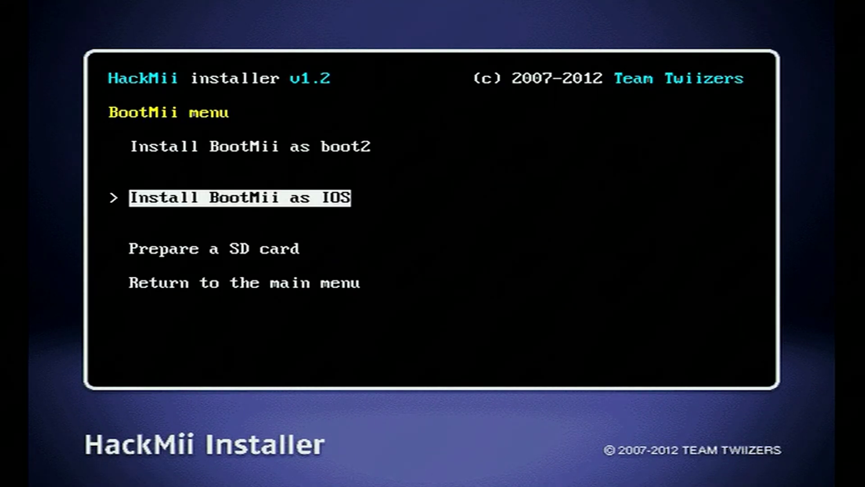
pyautogui.press('Up')
pyautogui.press('Down')
pyautogui.press('Up')
pyautogui.press('Down')
pyautogui.press('Up')
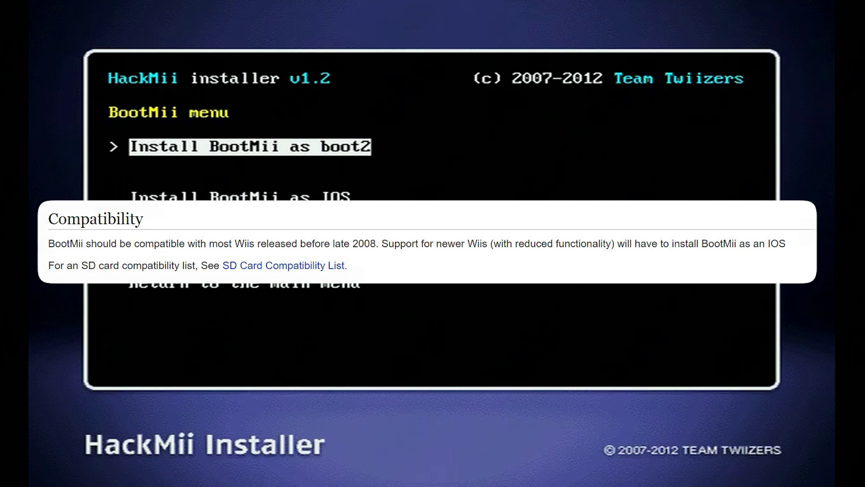
pyautogui.press('Return')
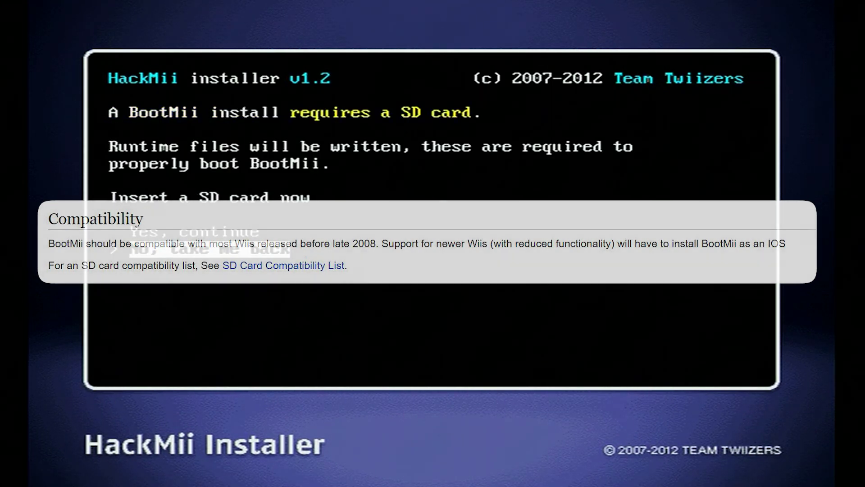
pyautogui.press('Return')
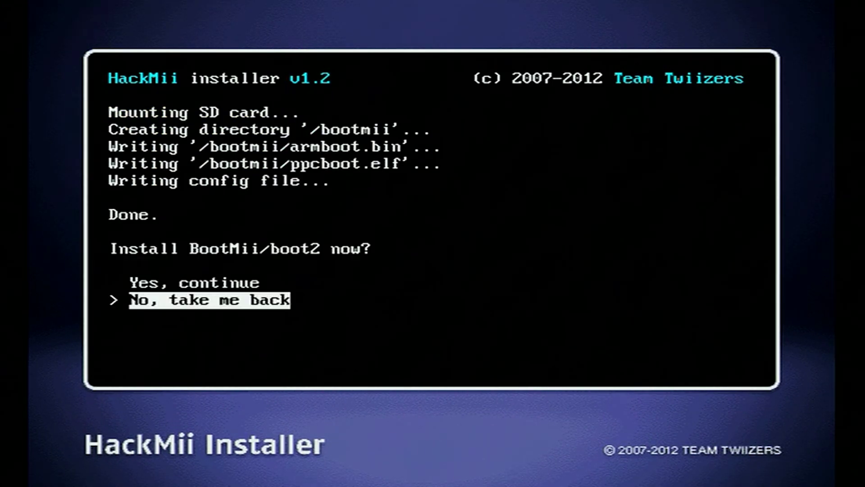
pyautogui.press('Up')
pyautogui.press('Return')
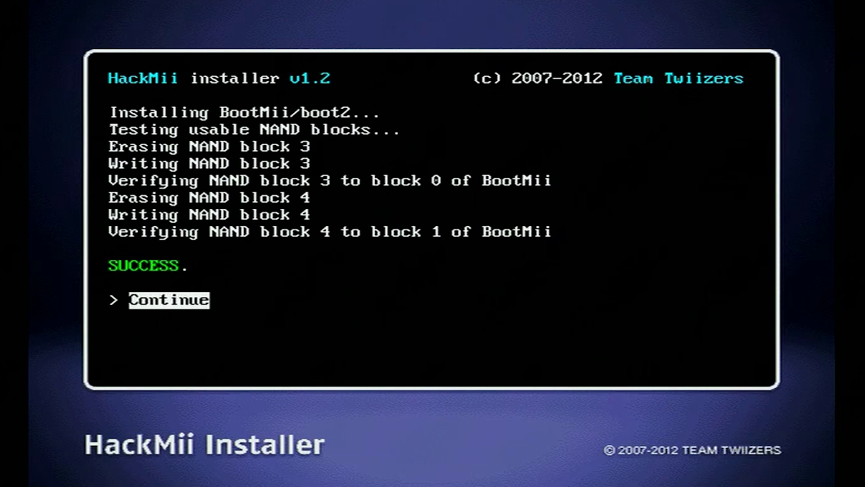
pyautogui.press('Return')
# Install BootMii as IOS as well, agreeing to write the runtime files to the SD card.
pyautogui.press('Down')
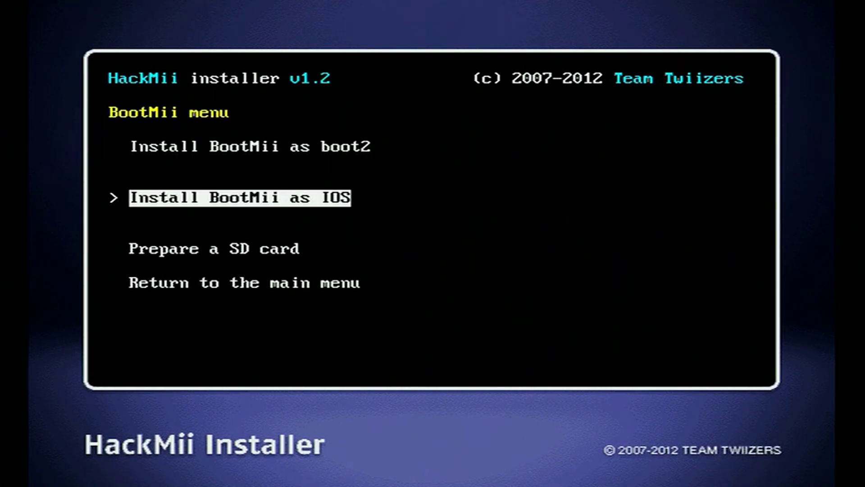
pyautogui.press('Up')
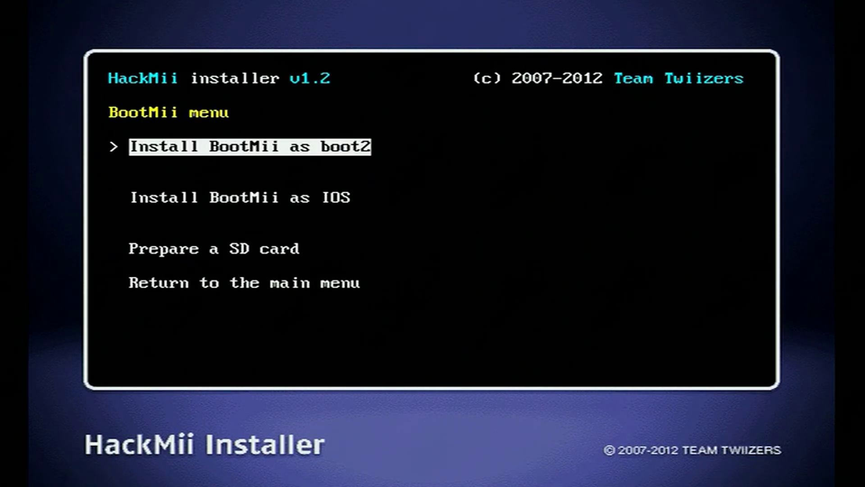
pyautogui.press('Down')
pyautogui.press('Up')
pyautogui.press('Down')
pyautogui.press('Up')
pyautogui.press('Down')
pyautogui.press('Up')
pyautogui.press('Down')
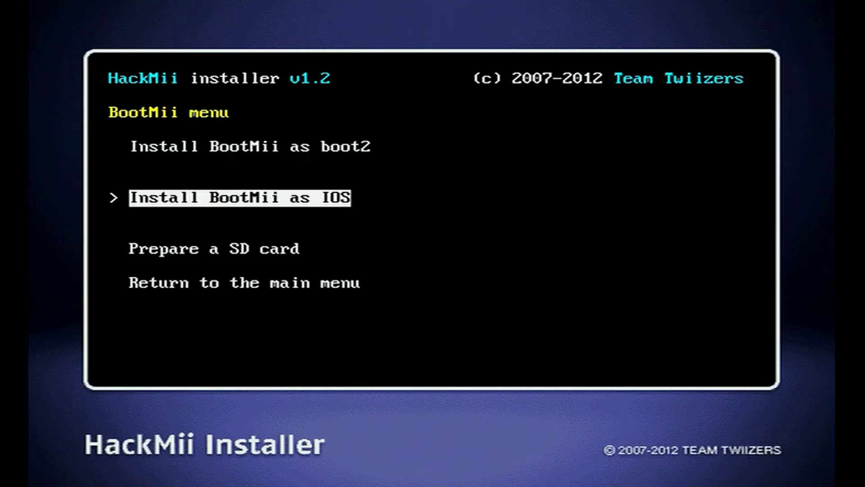
pyautogui.press('Return')
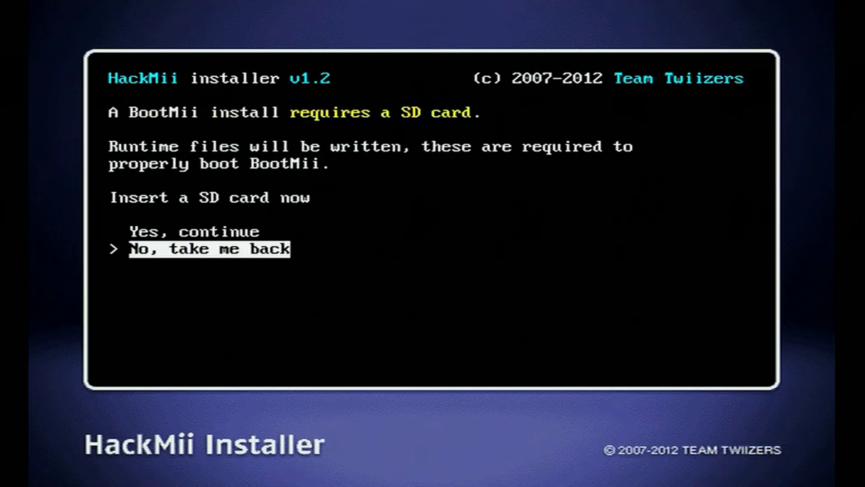
pyautogui.press('Up')
pyautogui.press('Return')
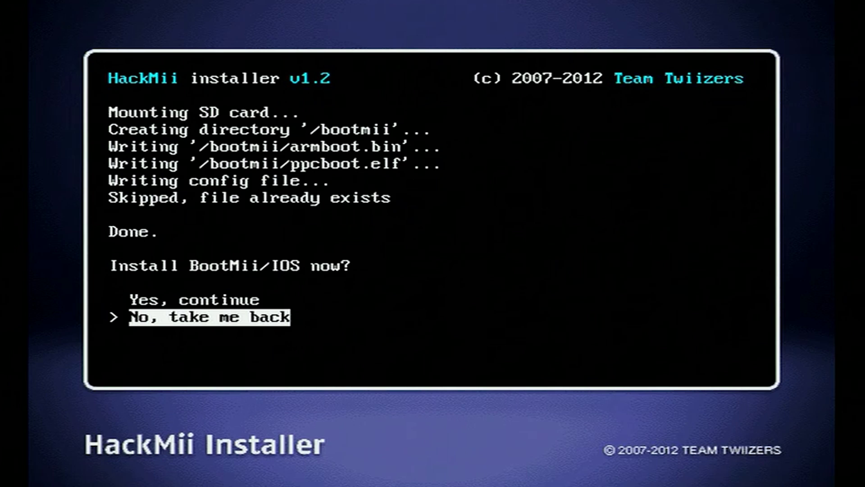
pyautogui.press('Up')
pyautogui.press('Return')
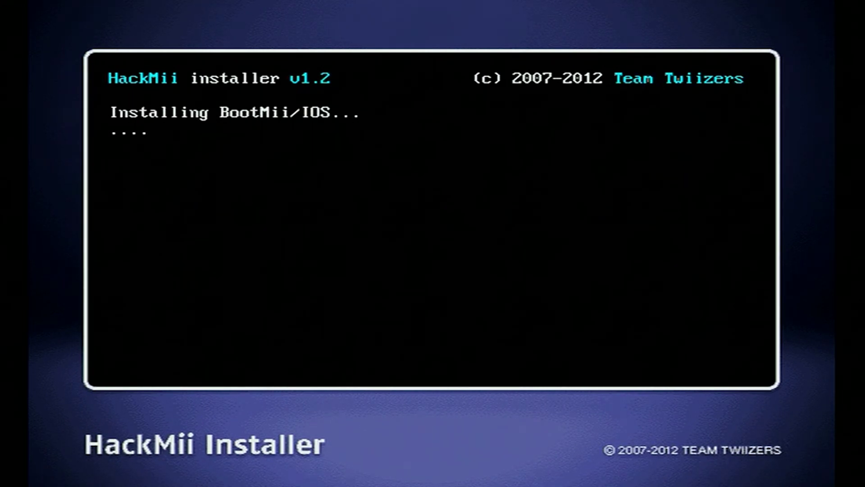
pyautogui.press('Return')
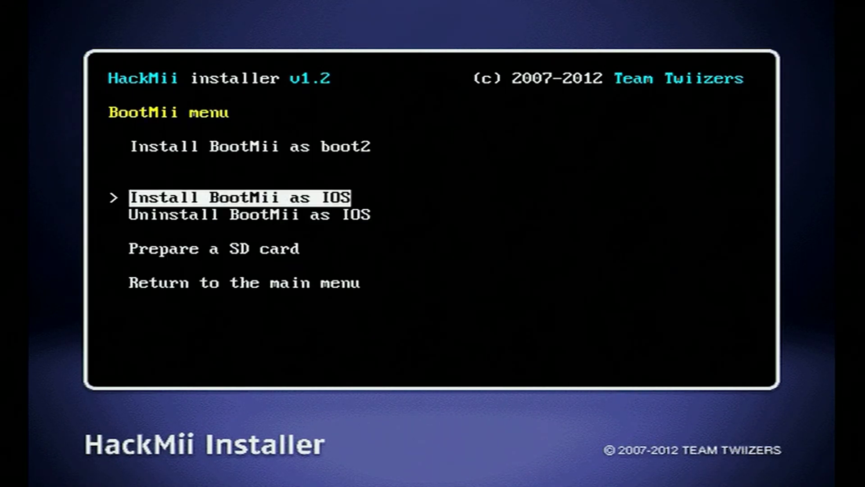
# Leave the BootMii menu and exit the HackMii Installer to the Homebrew Channel.
pyautogui.press('Down')
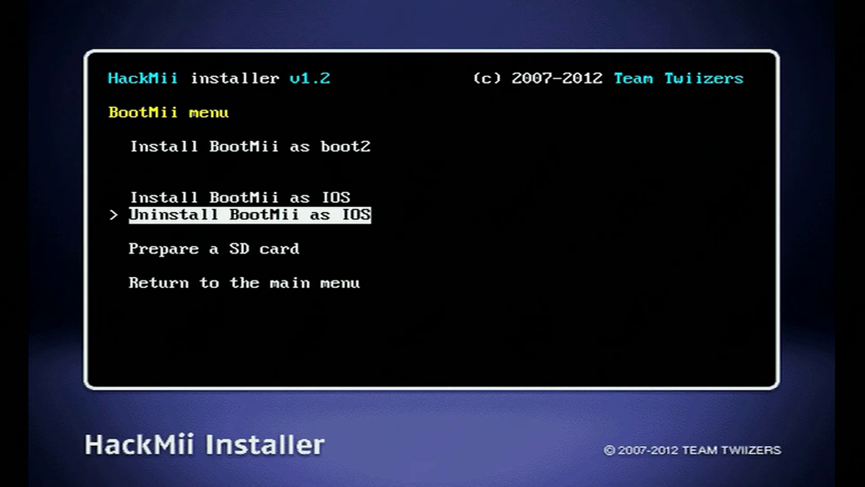
pyautogui.press('Up')
pyautogui.press('Up')
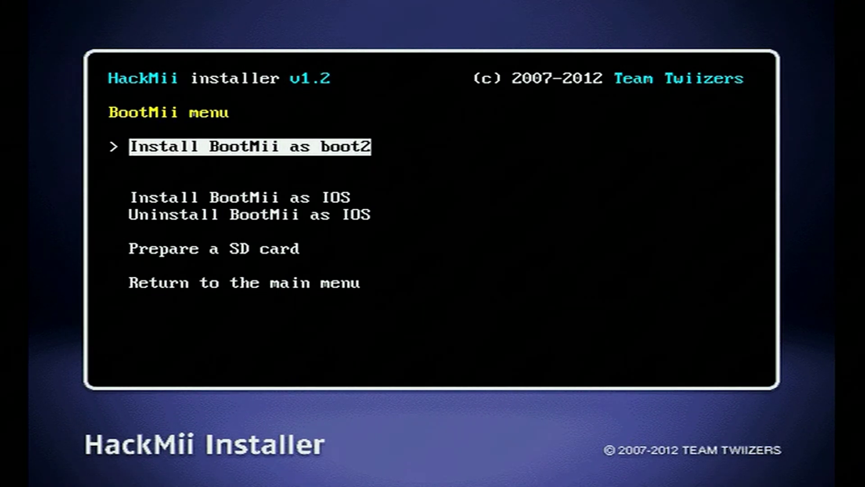
pyautogui.press('Down')
pyautogui.press('Down')
pyautogui.press('Down')
pyautogui.press('Down')
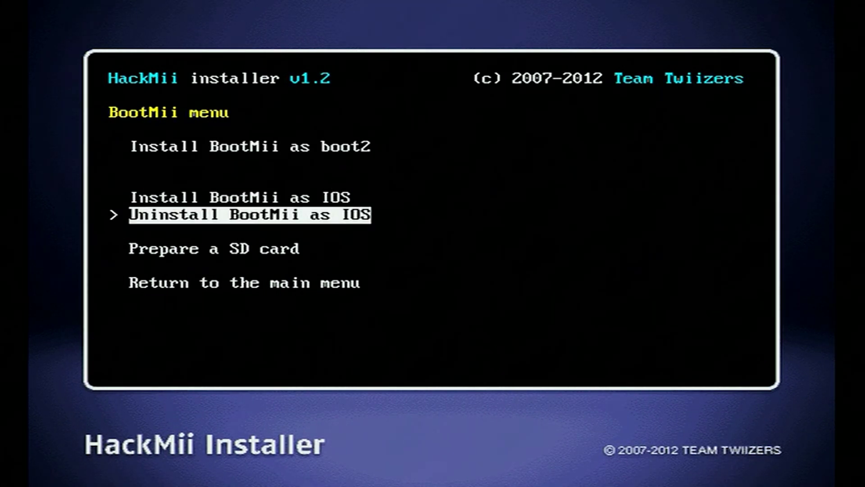
pyautogui.press('Return')
pyautogui.press('Down')
pyautogui.press('Down')
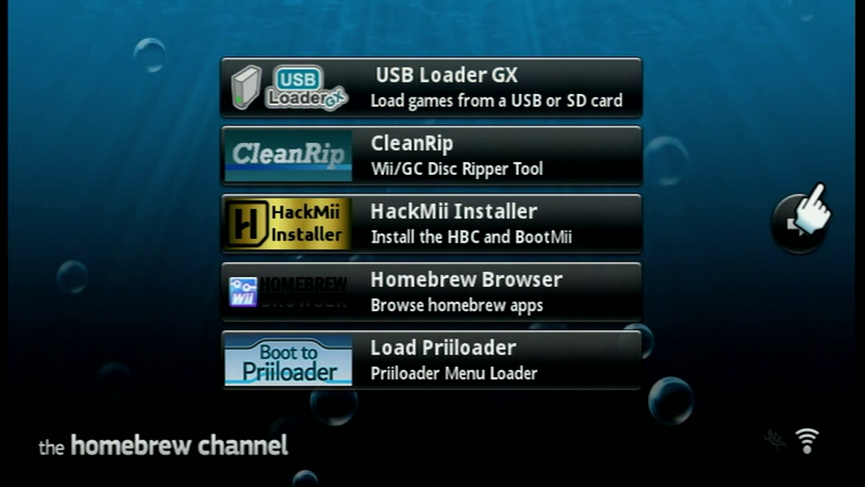
# Launch BootMii from the Homebrew Channel, back up the Wii's NAND to the SD card, and return to the Homebrew Channel.
pyautogui.press('Home')
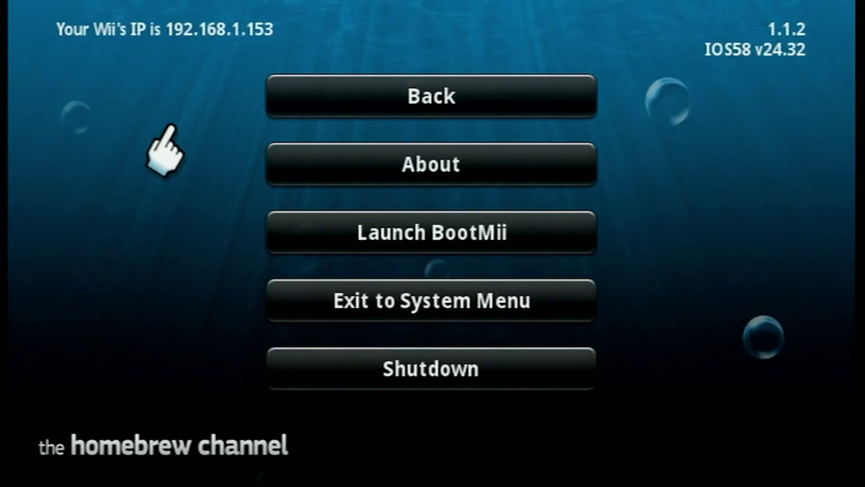
pyautogui.click(374, 238)
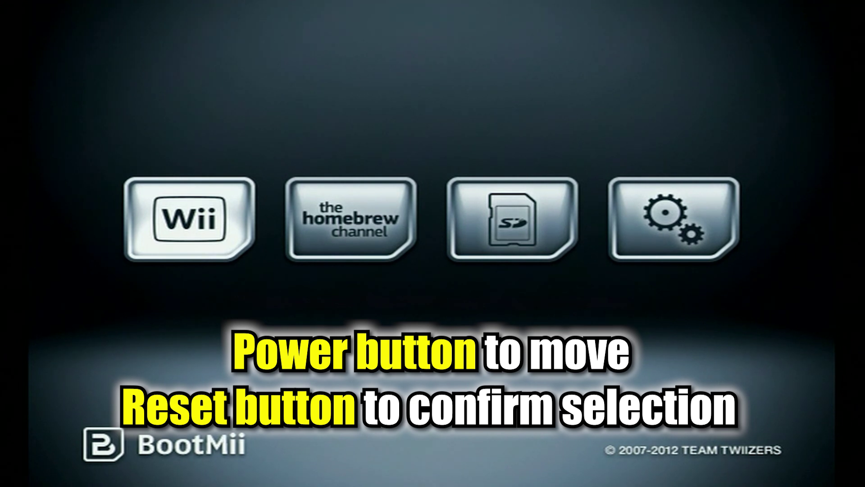
pyautogui.press('Right')
pyautogui.press('Right')
pyautogui.press('Right')
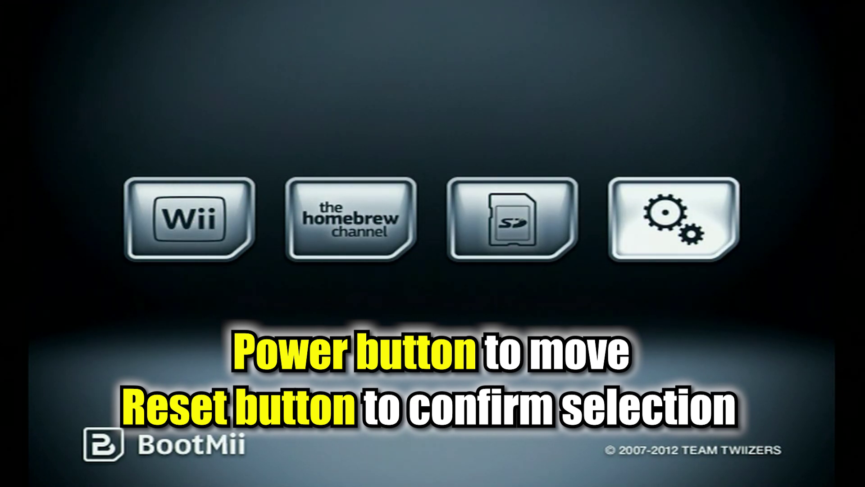
pyautogui.press('Return')
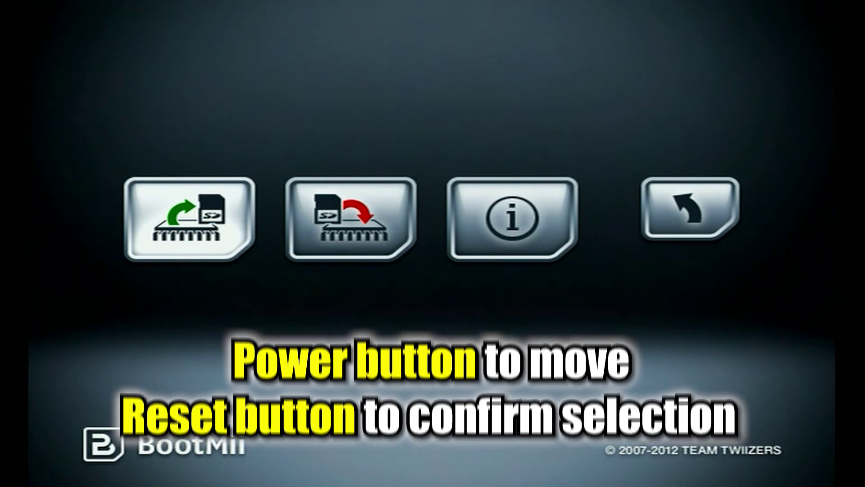
pyautogui.press('Return')
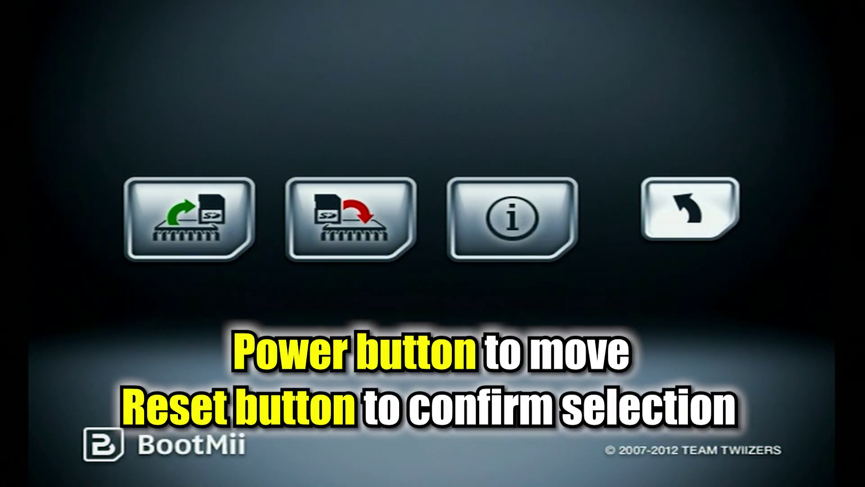
pyautogui.press('Return')
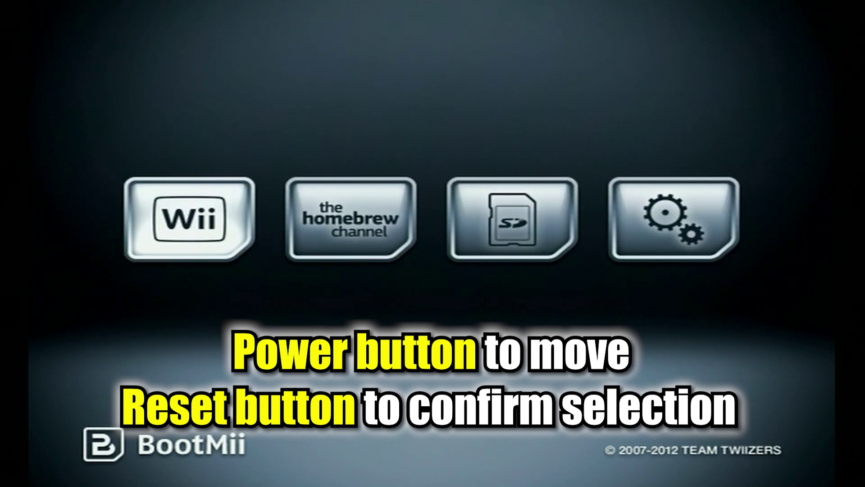
pyautogui.press('Right')
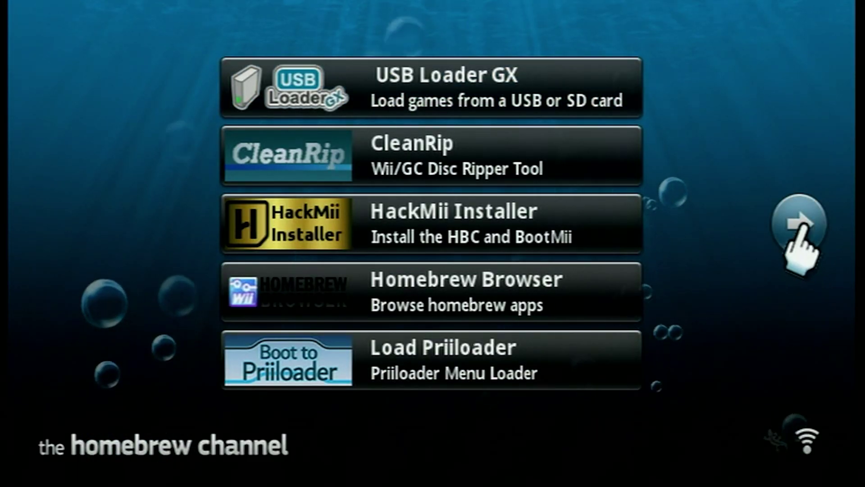
# Run the Priiloader Installer from the second page of apps, install Priiloader and exit back to the loader.
pyautogui.click(798, 224)
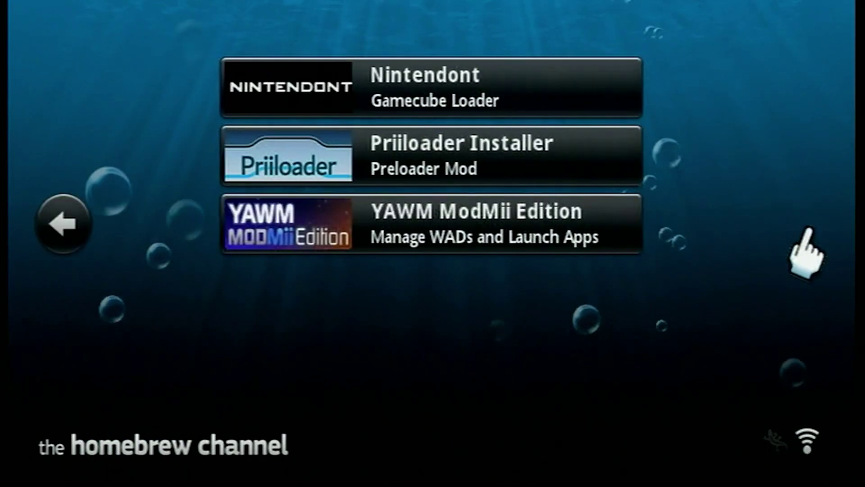
pyautogui.click(498, 153)
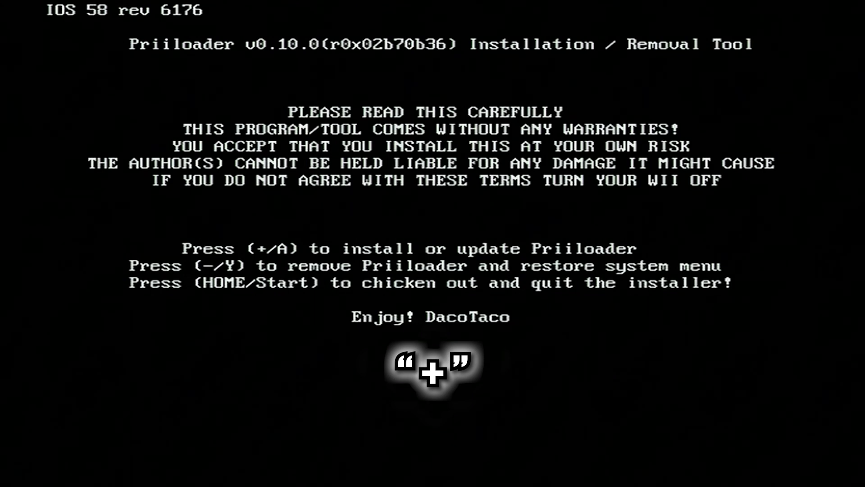
pyautogui.press('+')
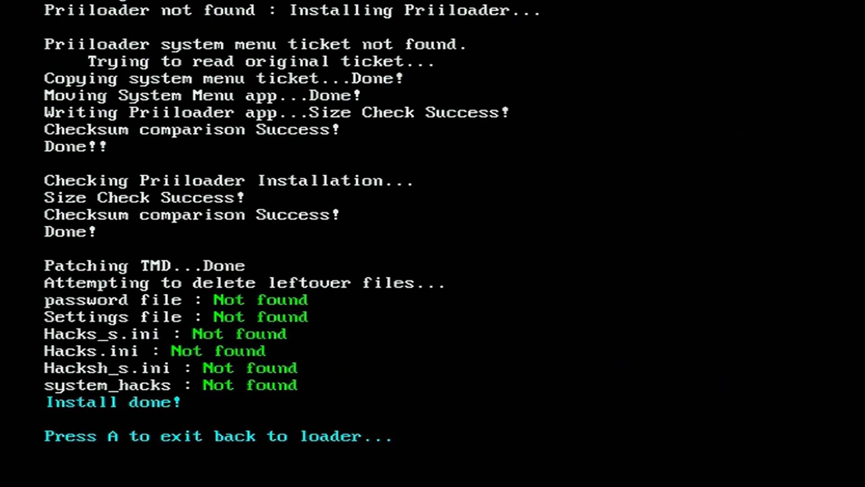
pyautogui.press('a')
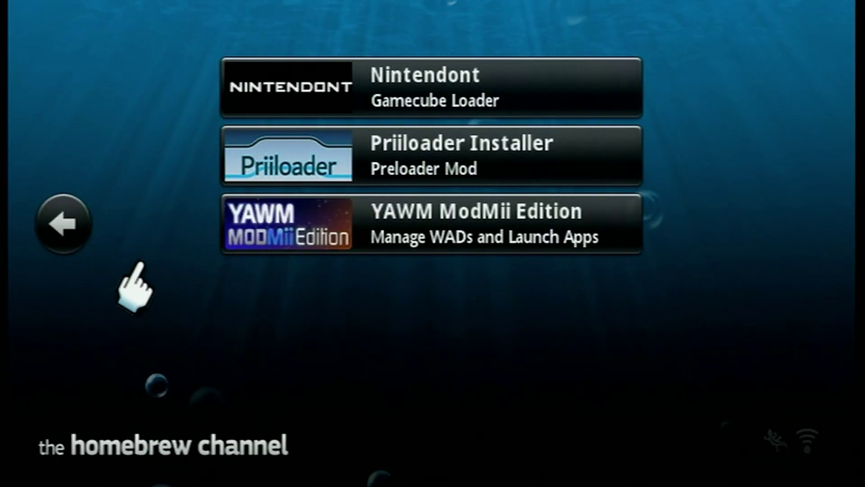
# Start the Load Priiloader app from the first page of apps to reach the Priiloader menu.
pyautogui.click(80, 212)
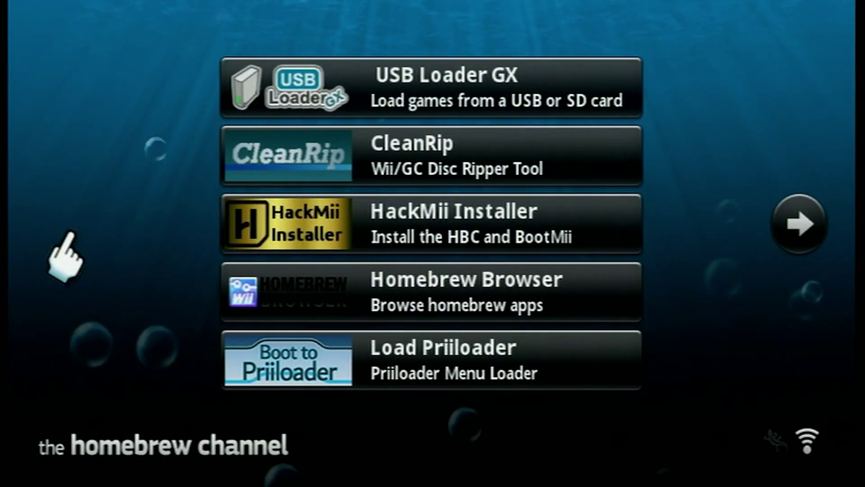
pyautogui.click(412, 370)
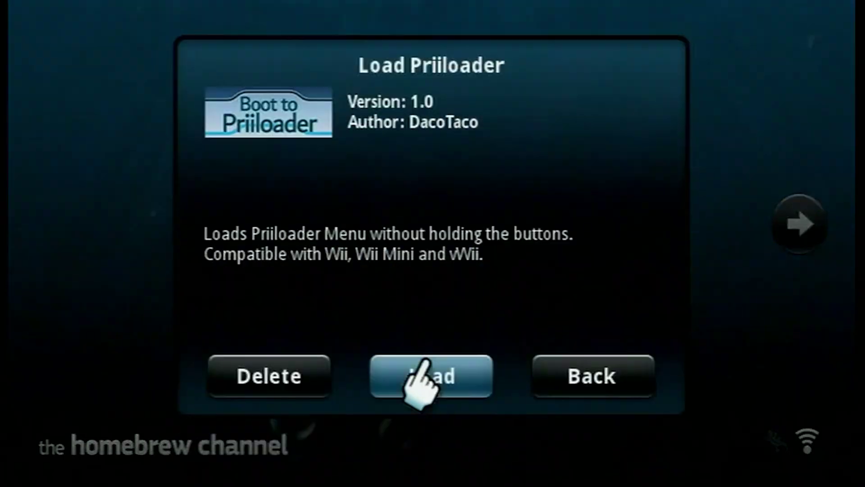
pyautogui.click(430, 371)
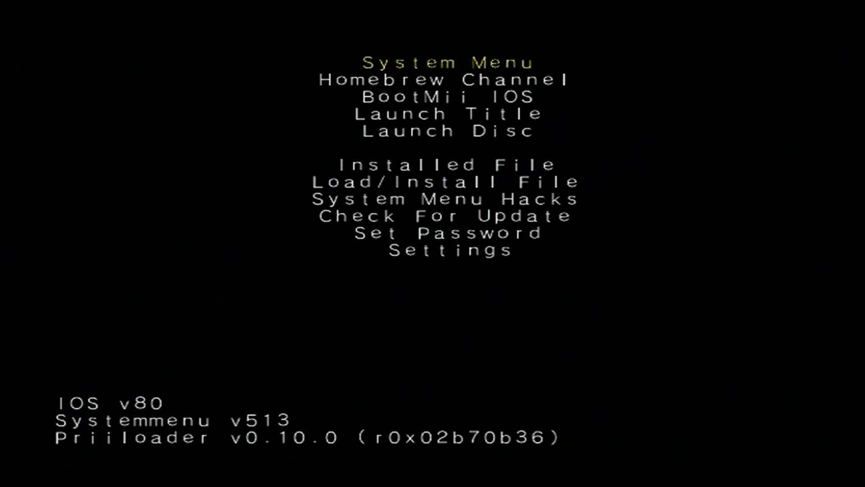
# Open Priiloader's System Menu Hacks and enable Block Disc Updates and Block Online Updates.
pyautogui.press('Down')
pyautogui.press('Down')
pyautogui.press('Down')
pyautogui.press('Down')
pyautogui.press('Down')
pyautogui.press('Down')
pyautogui.press('Down')
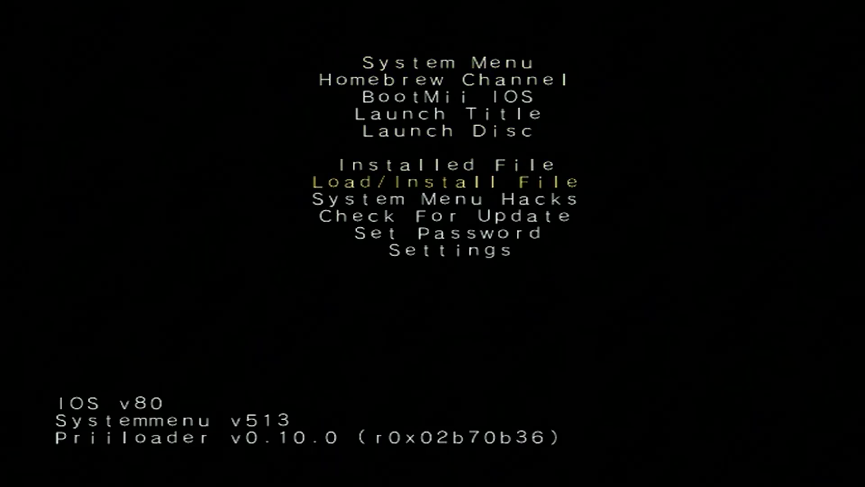
pyautogui.press('Return')
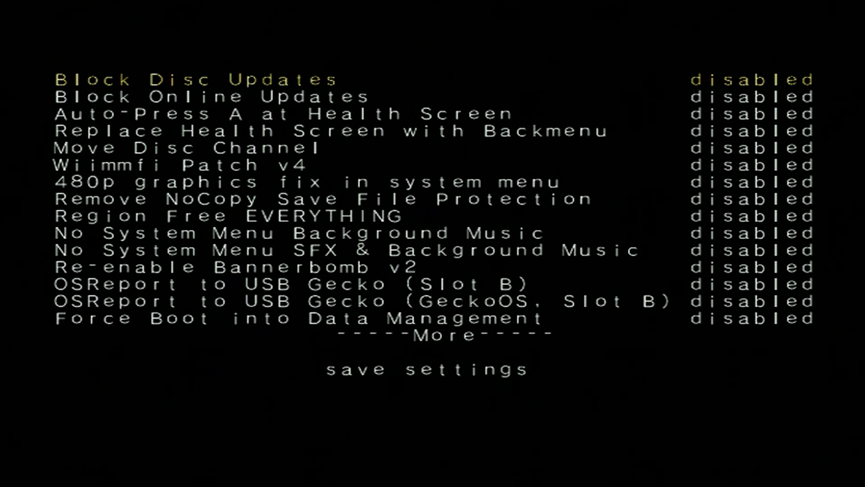
pyautogui.press('Return')
pyautogui.press('Down')
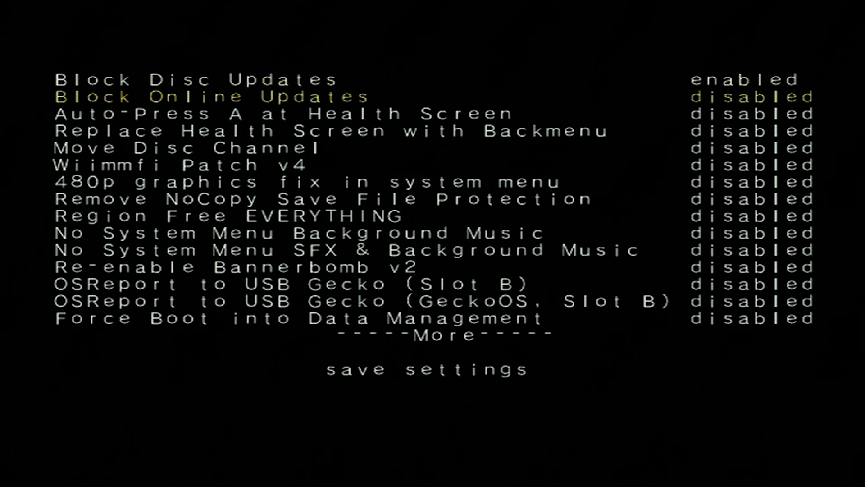
pyautogui.press('Return')
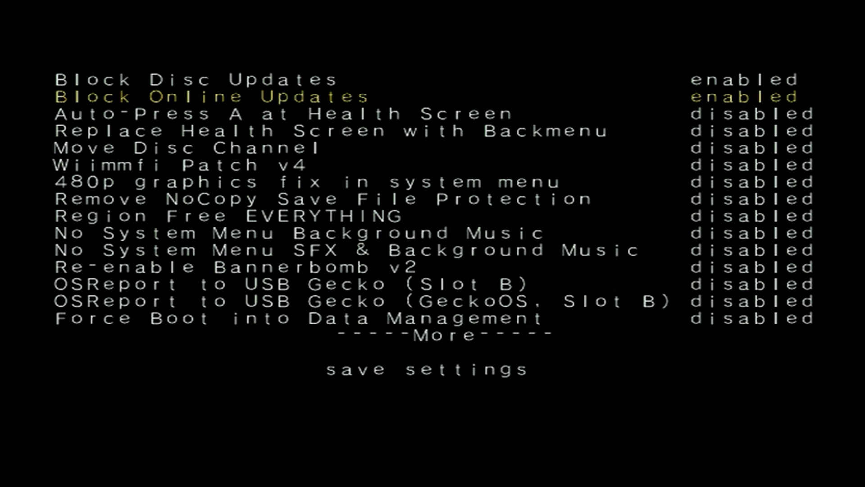
# Enable the Wiimmfi Patch v4 and the 480p graphics fix in system menu hacks.
pyautogui.press('Down')
pyautogui.press('Down')
pyautogui.press('Down')
pyautogui.press('Down')
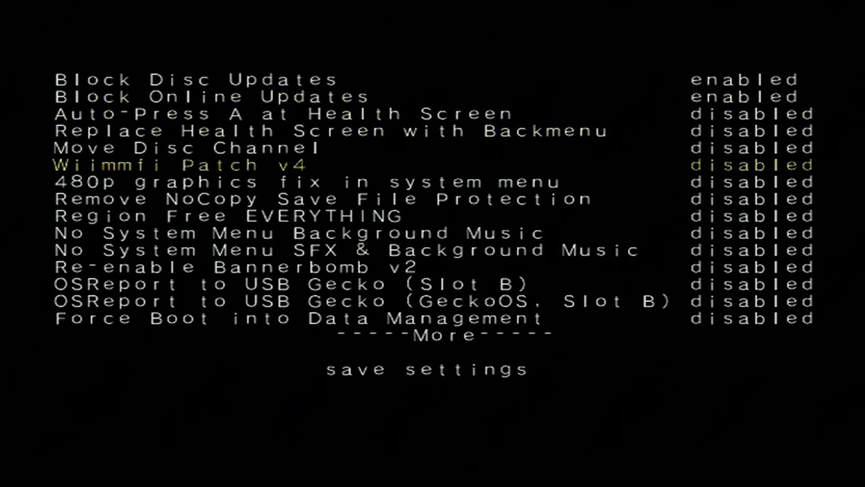
pyautogui.press('Return')
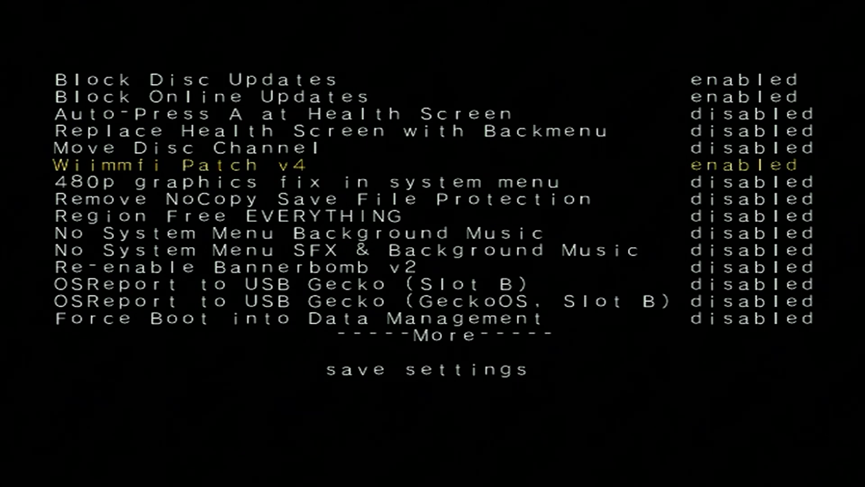
pyautogui.press('Down')
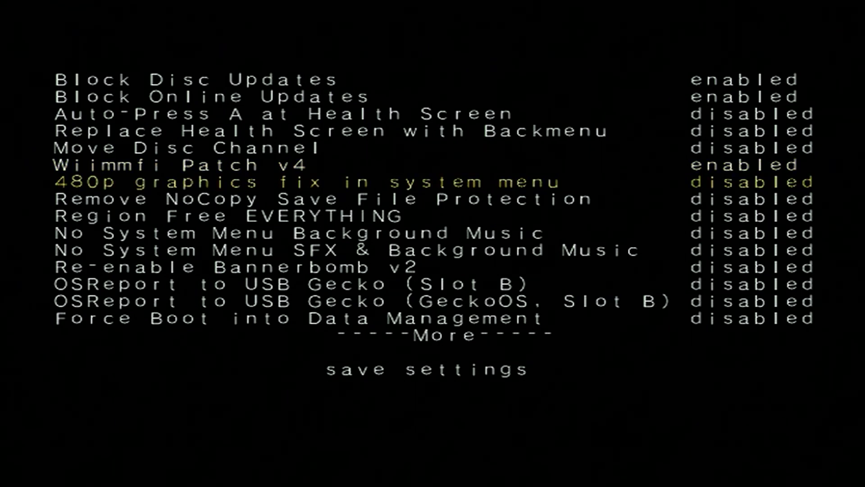
pyautogui.press('Return')
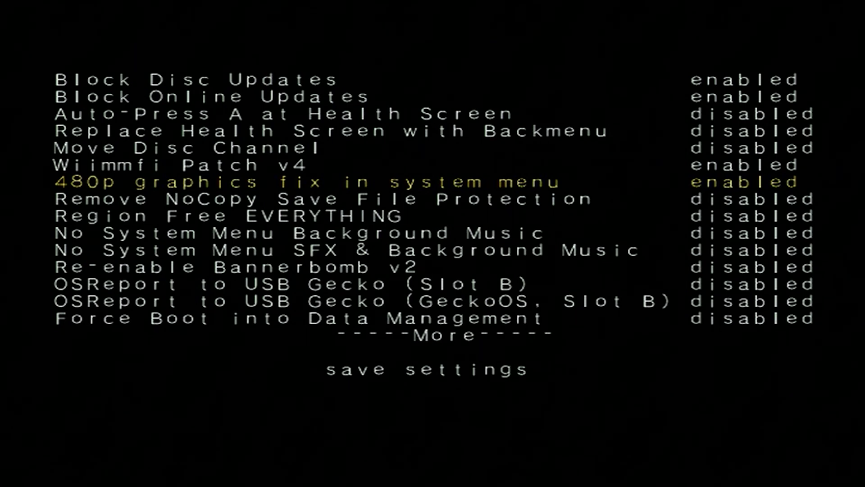
# Enable the Region Free EVERYTHING and Remove NoCopy Save File Protection hacks.
pyautogui.press('Down')
pyautogui.press('Down')
pyautogui.press('Return')
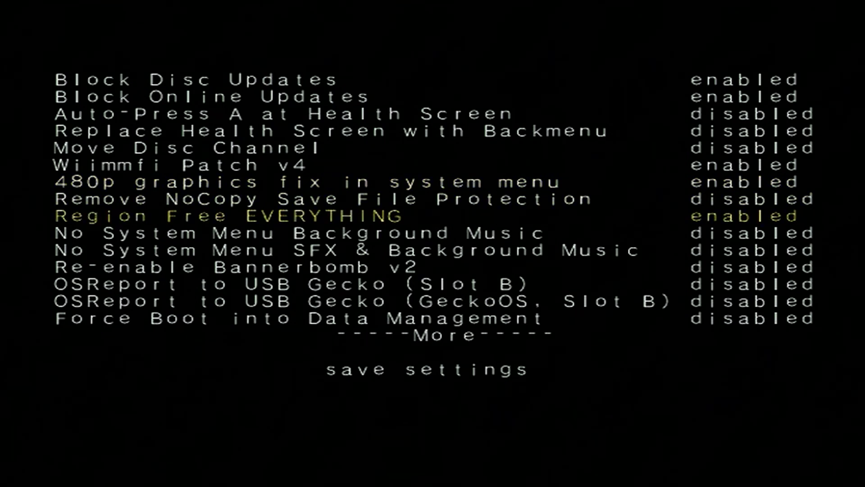
pyautogui.press('Up')
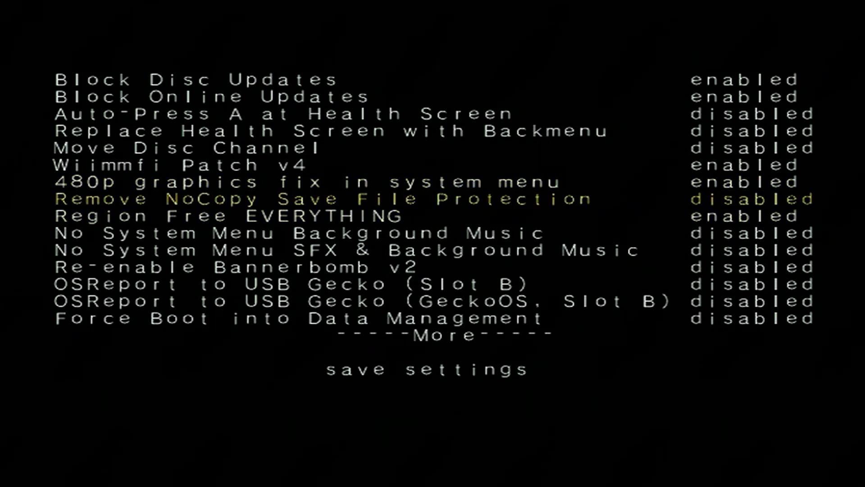
pyautogui.press('Return')
# Enable the Remove Deflicker hack further down the list and save the hack settings.
pyautogui.press('Right')
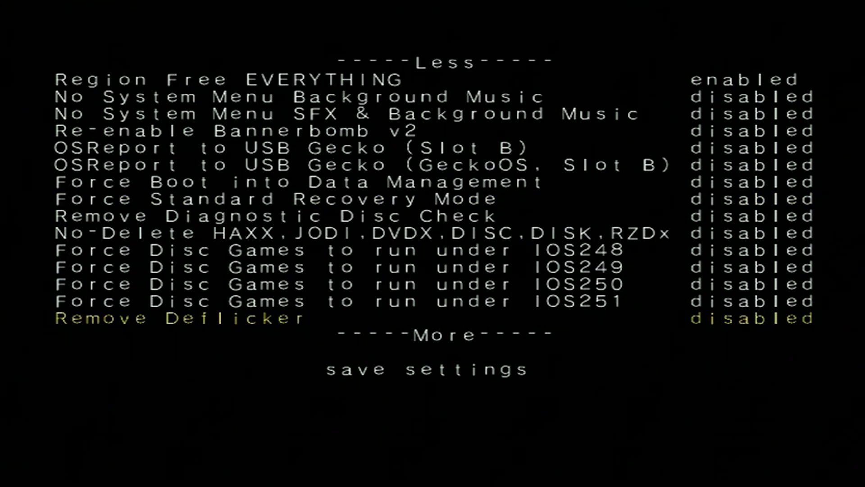
pyautogui.press('Return')
pyautogui.press('Down')
pyautogui.press('Down')
pyautogui.press('Down')
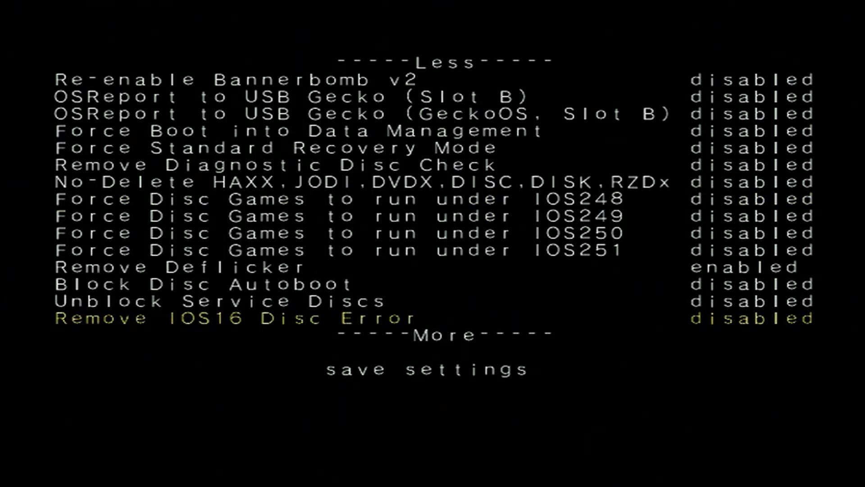
pyautogui.press('Down')
pyautogui.press('Down')
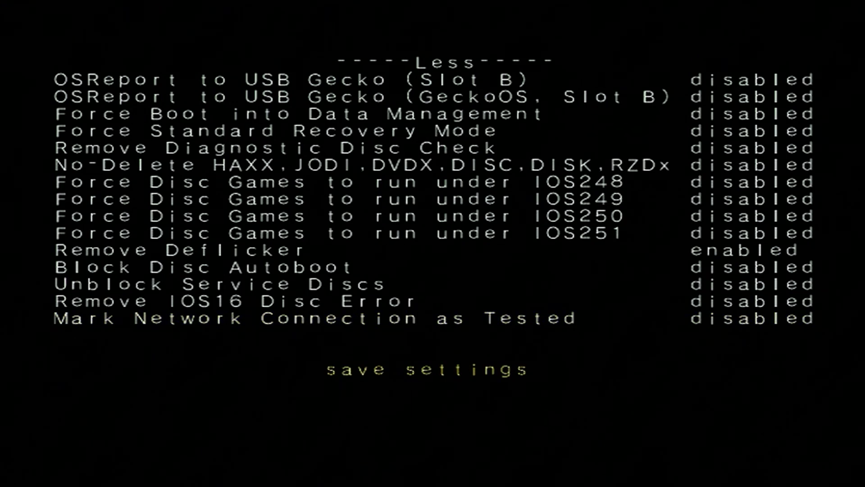
pyautogui.press('Return')
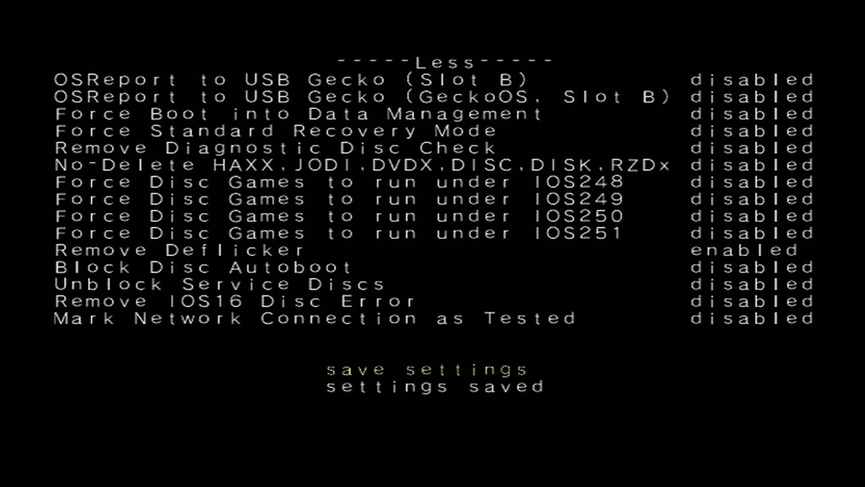
# Go back to the main Priiloader menu and launch the Homebrew Channel.
pyautogui.press('Escape')
pyautogui.press('Up')
pyautogui.press('Up')
pyautogui.press('Up')
pyautogui.press('Up')
pyautogui.press('Up')
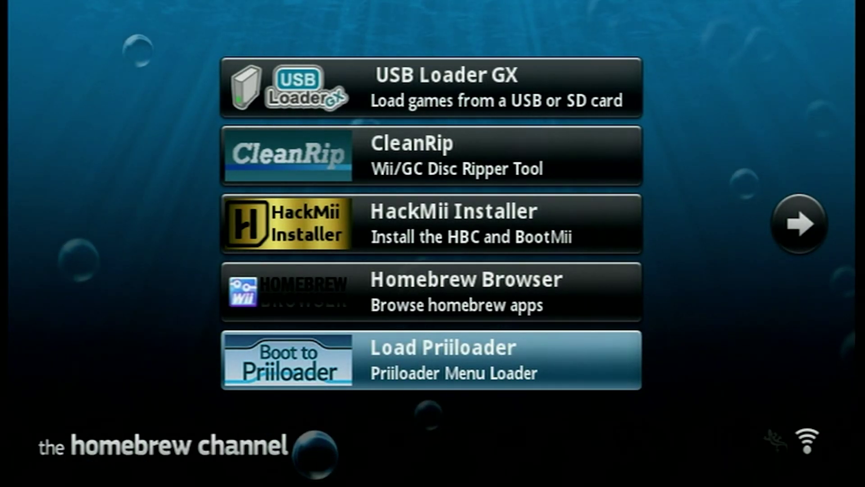
# Load YAWM ModMii Edition from the second page of apps and choose the Wii SD Slot as source device.
pyautogui.click(806, 221)
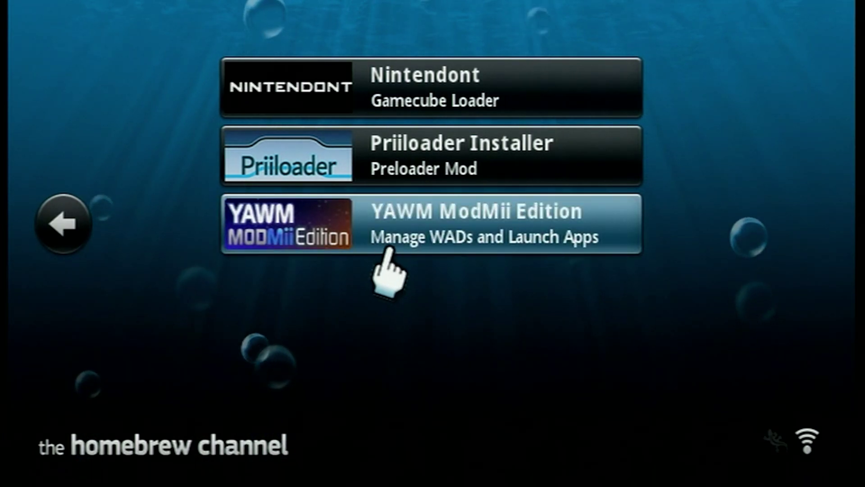
pyautogui.click(452, 232)
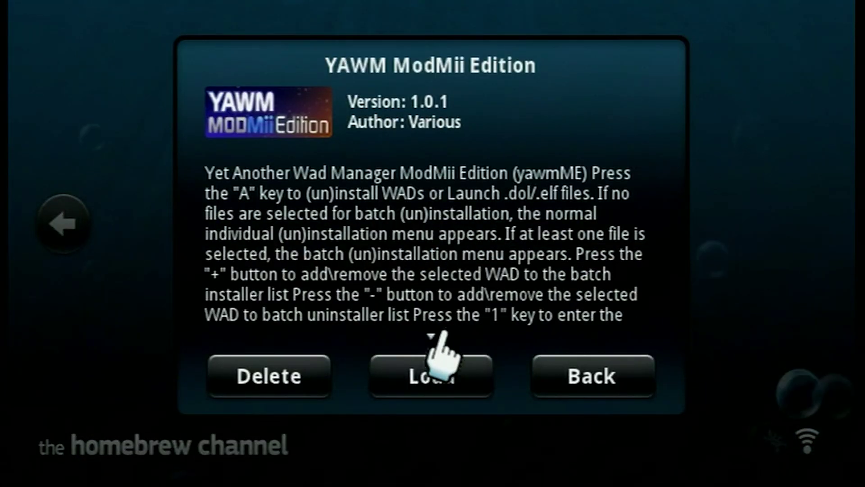
pyautogui.click(440, 294)
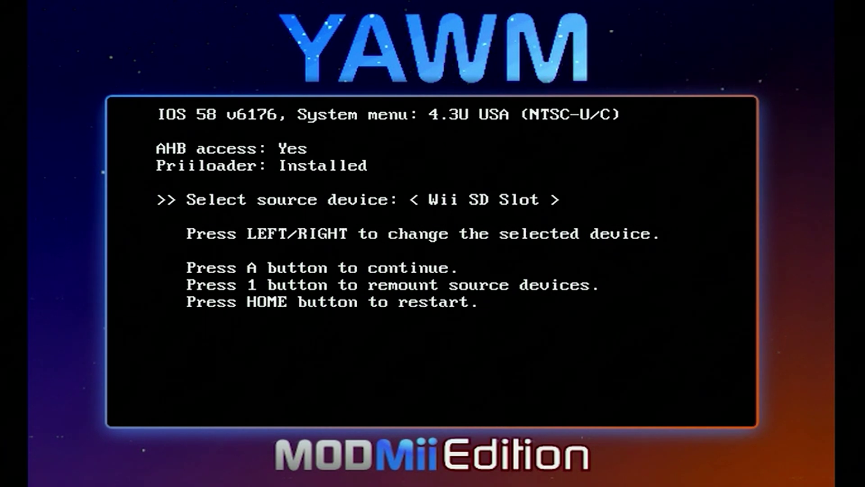
pyautogui.press('Return')
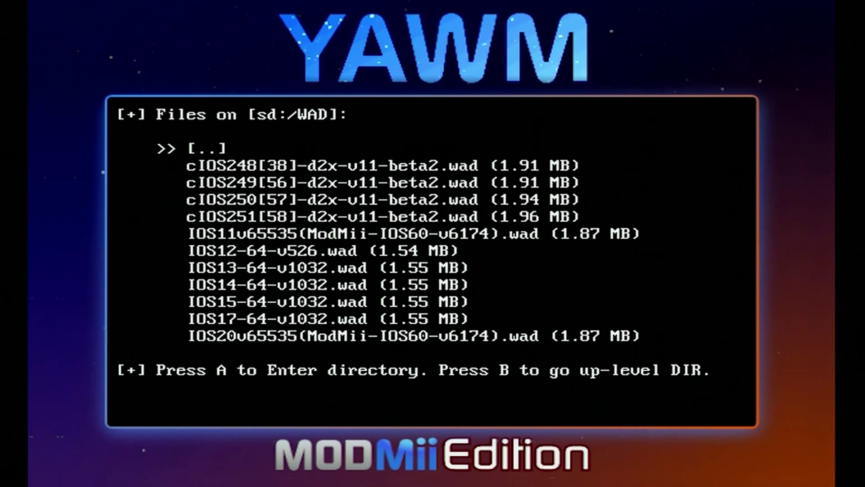
# Go up to the SD card's root directory and reopen its WAD folder.
pyautogui.press('Return')
pyautogui.press('Down')
pyautogui.press('Down')
pyautogui.press('Down')
pyautogui.press('Down')
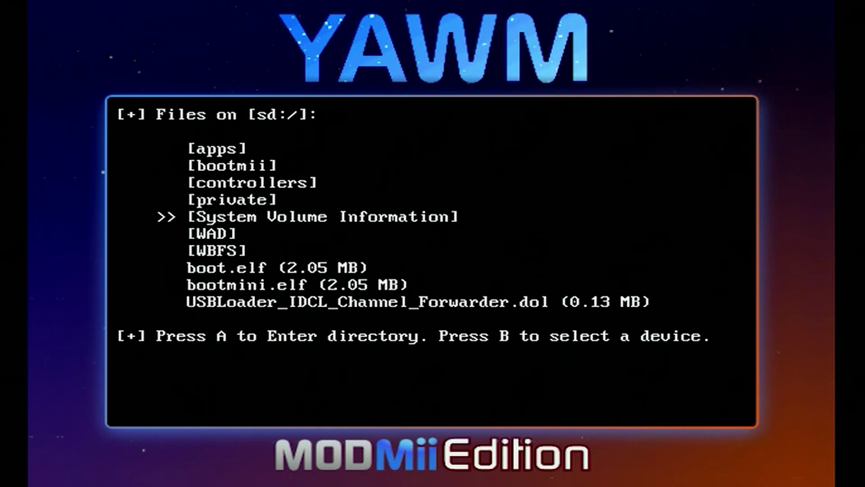
pyautogui.press('Up')
pyautogui.press('Up')
pyautogui.press('Up')
pyautogui.press('Up')
pyautogui.press('Down')
pyautogui.press('Down')
pyautogui.press('Down')
pyautogui.press('Down')
pyautogui.press('Down')
pyautogui.press('Return')
# Mark every WAD file in sd:/WAD for batch installation, starting with cIOS248[38]-d2x-v11-beta2.wad.
pyautogui.press('Down')
pyautogui.press('Down')
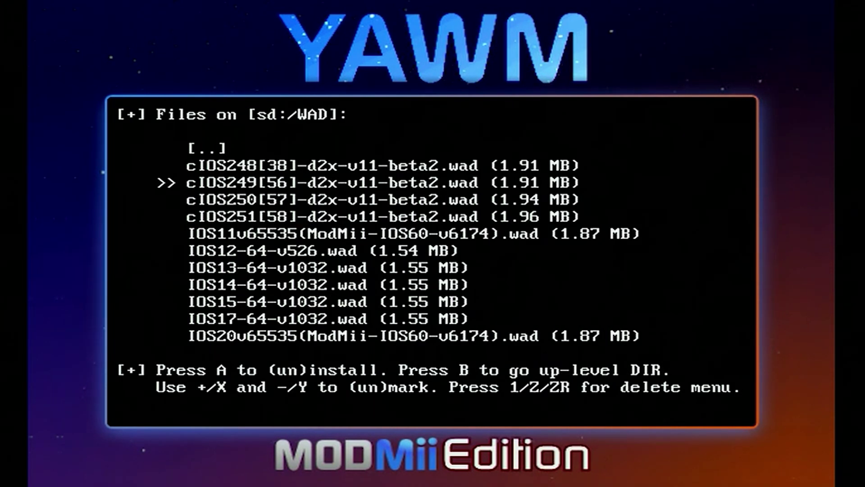
pyautogui.press('Down')
pyautogui.press('Down')
pyautogui.press('Up')
pyautogui.press('Up')
pyautogui.press('Up')
pyautogui.press('+')
pyautogui.press('+')
pyautogui.press('+')
pyautogui.press('+')
pyautogui.press('+')
pyautogui.press('+')
pyautogui.press('+')
pyautogui.press('+')
pyautogui.press('+')
pyautogui.press('+')
pyautogui.press('+')
pyautogui.press('+')
pyautogui.press('+')
pyautogui.press('+')
pyautogui.press('+')
pyautogui.press('+')
pyautogui.press('+')
pyautogui.press('+')
pyautogui.press('+')
pyautogui.press('+')
pyautogui.press('+')
pyautogui.press('+')
pyautogui.press('+')
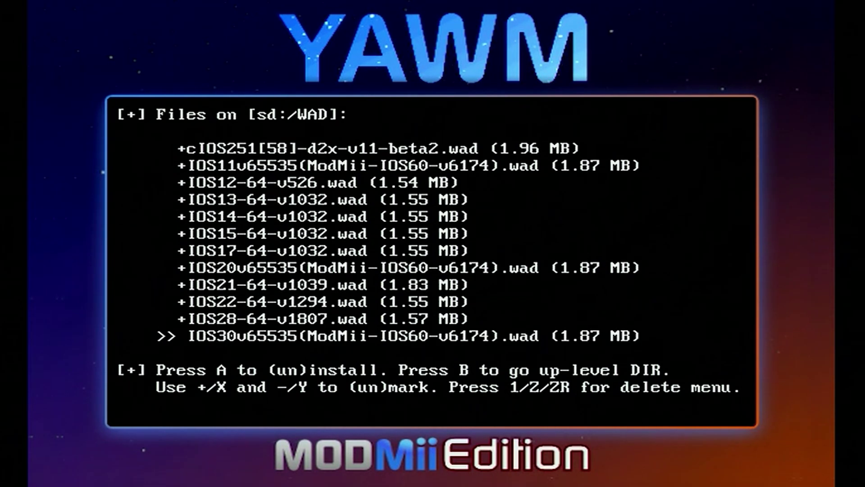
pyautogui.press('+')
pyautogui.press('+')
pyautogui.press('+')
pyautogui.press('+')
pyautogui.press('+')
pyautogui.press('+')
pyautogui.press('+')
pyautogui.press('+')
pyautogui.press('+')
pyautogui.press('+')
pyautogui.press('+')
pyautogui.press('+')
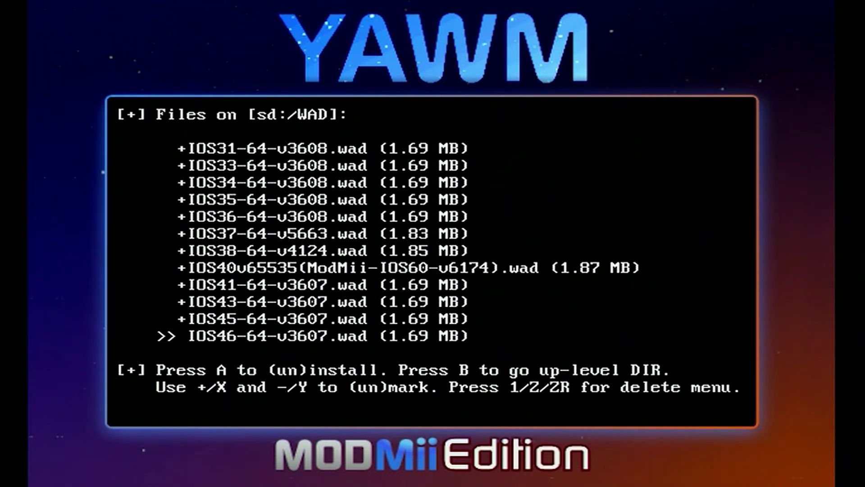
pyautogui.press('+')
pyautogui.press('+')
pyautogui.press('+')
pyautogui.press('+')
pyautogui.press('+')
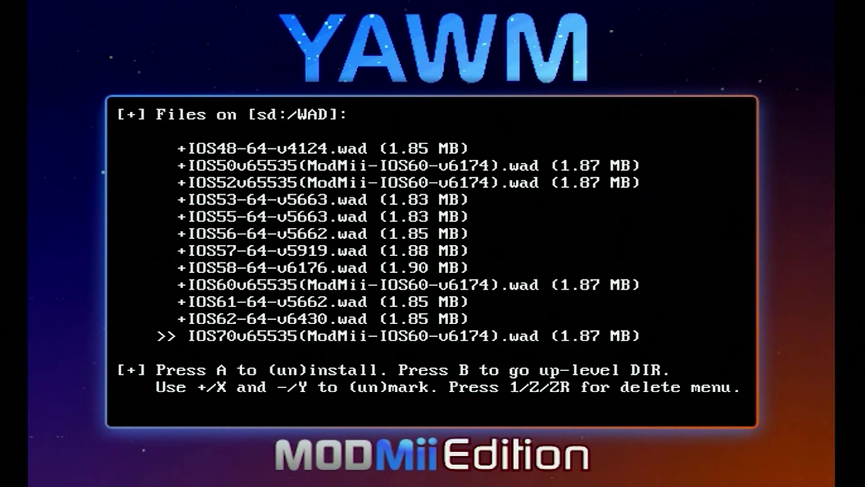
# Install all the marked WAD files and exit to the Homebrew Channel once the batch is done.
pyautogui.press('Down')
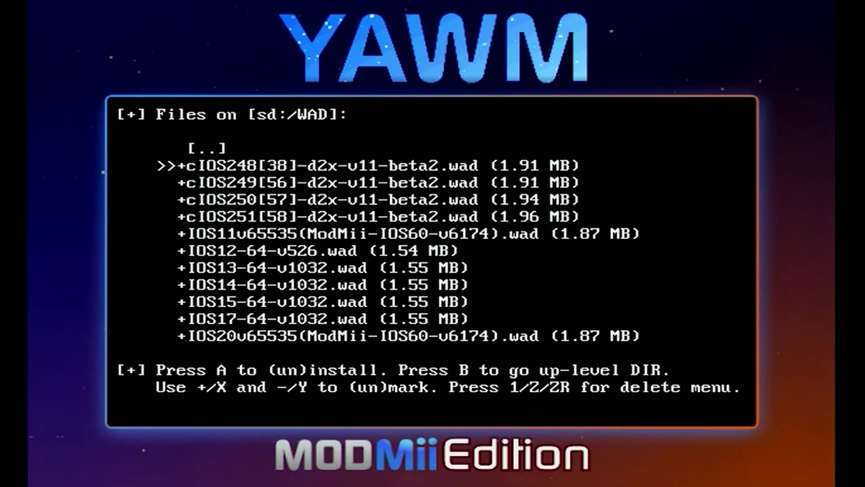
pyautogui.press('a')
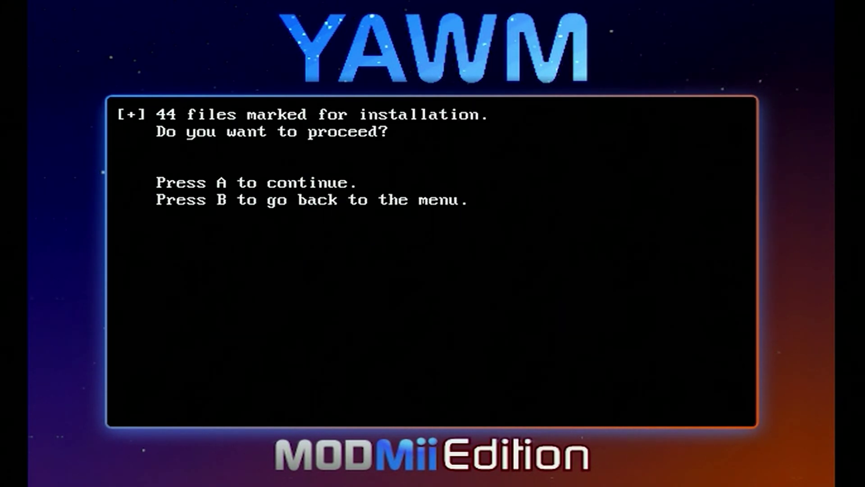
pyautogui.press('a')
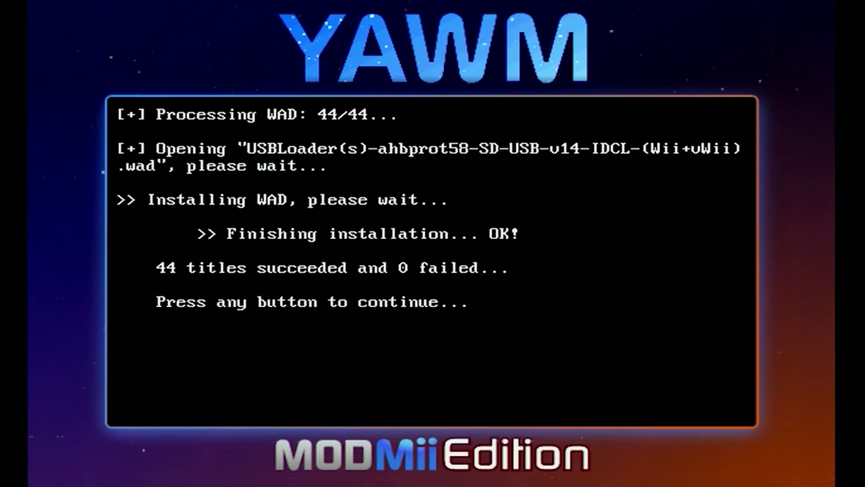
pyautogui.press('a')
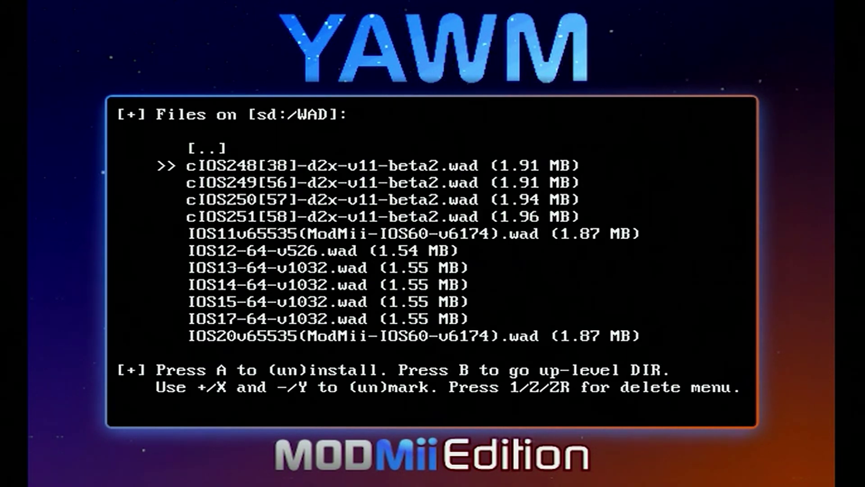
pyautogui.press('Home')
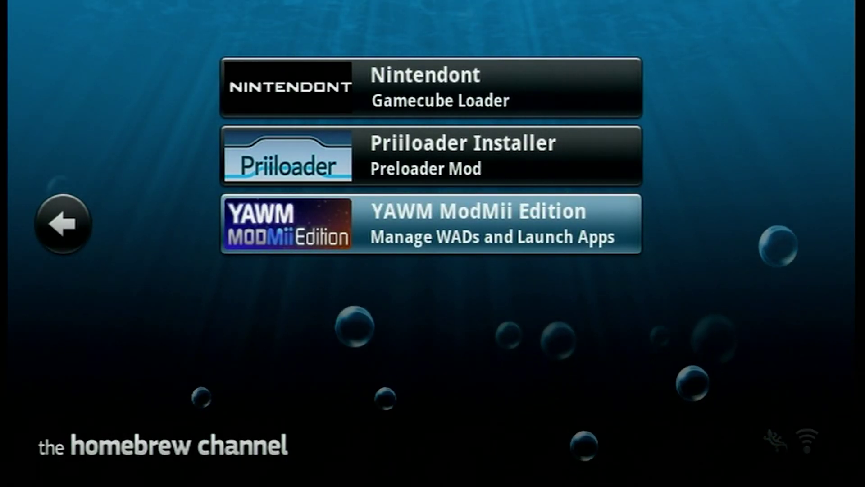
# Launch the Homebrew Browser and look through the apps in its Utilities, Media and Games categories.
pyautogui.click(65, 217)
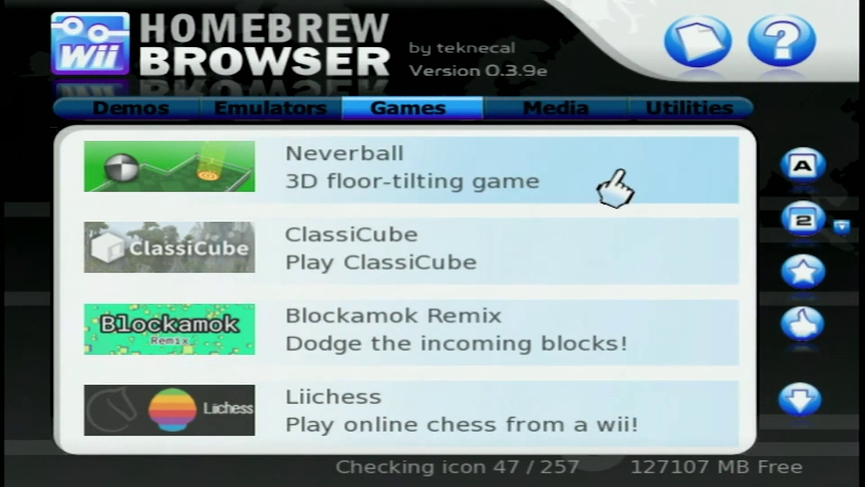
pyautogui.click(696, 118)
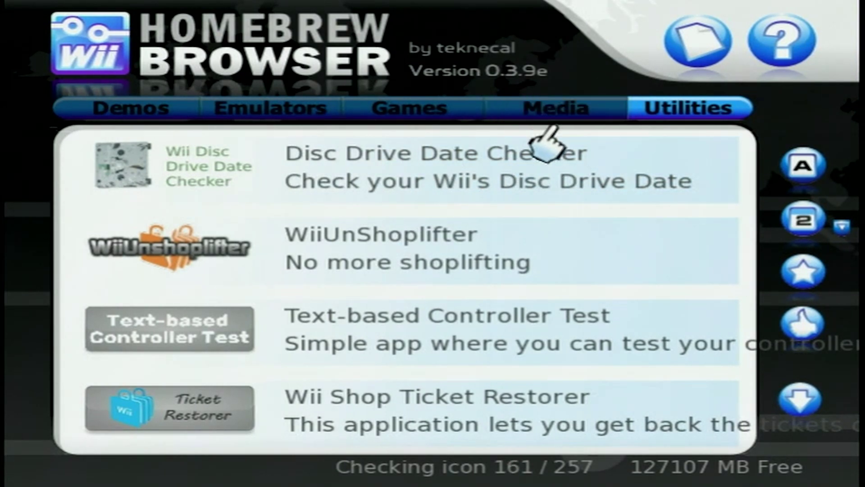
pyautogui.click(539, 115)
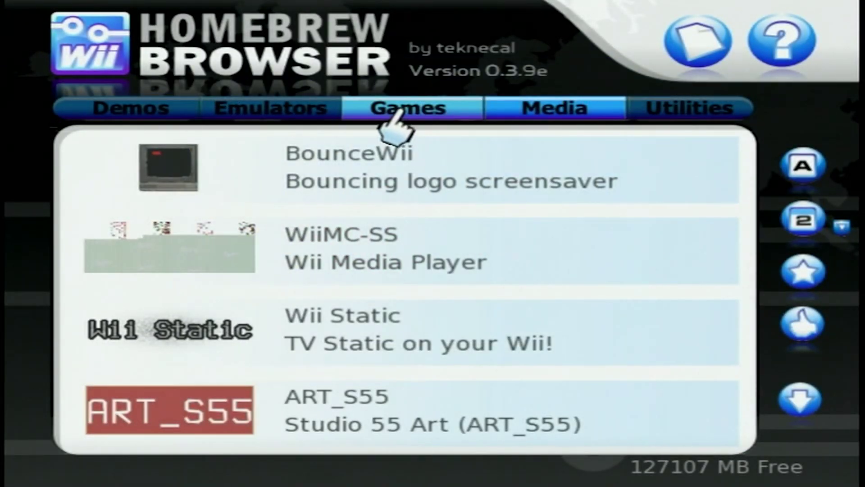
pyautogui.click(385, 111)
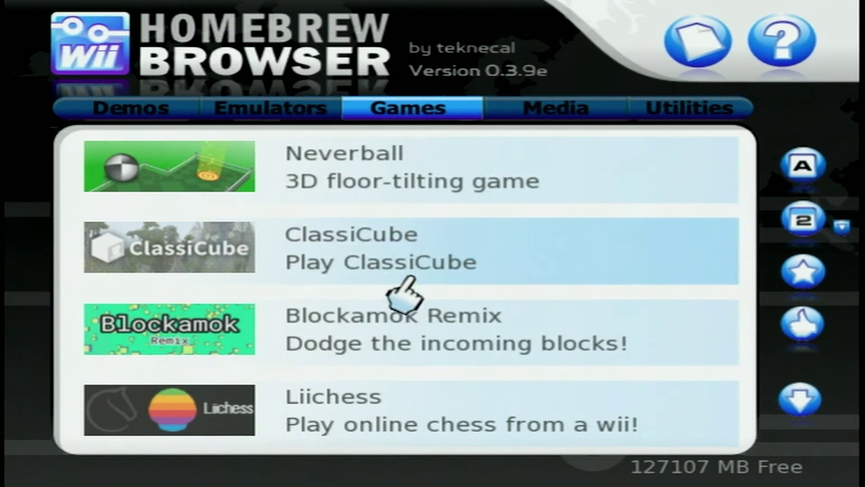
pyautogui.scroll(-3, 406, 289)
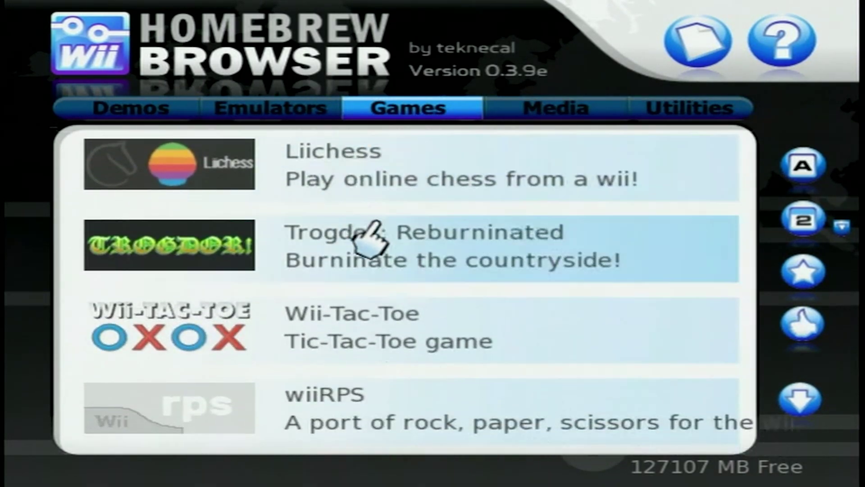
pyautogui.scroll(-3, 370, 234)
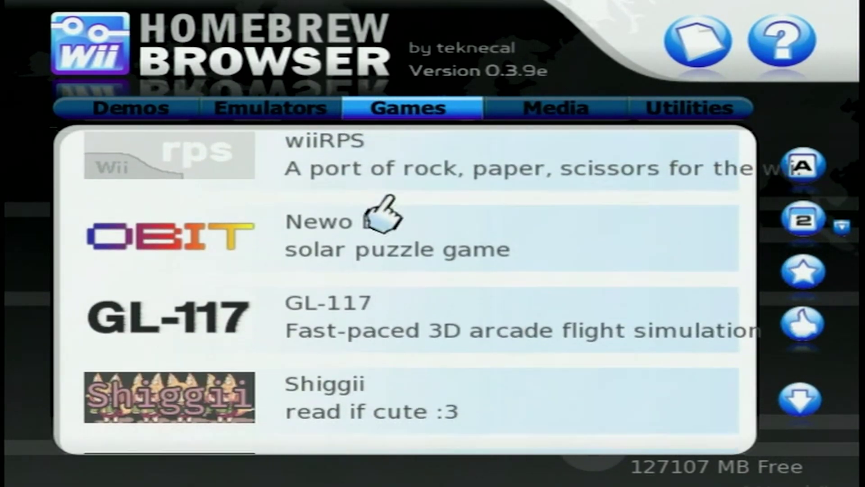
pyautogui.scroll(-3, 383, 220)
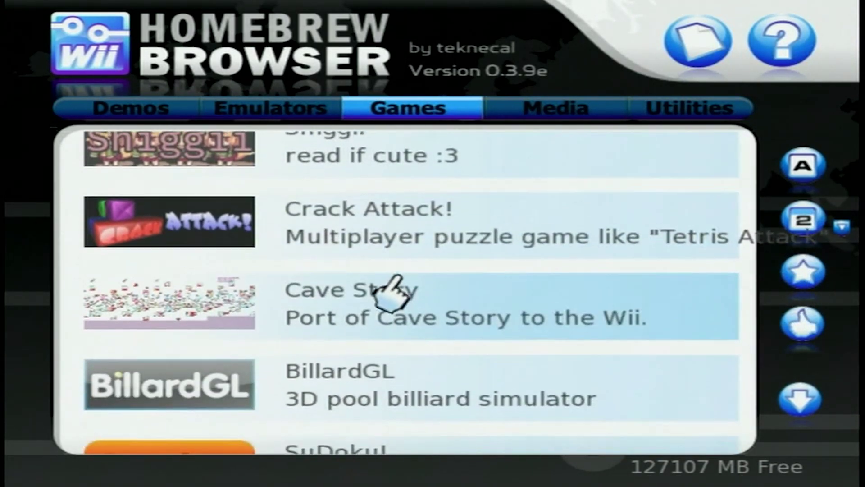
pyautogui.scroll(-2, 390, 292)
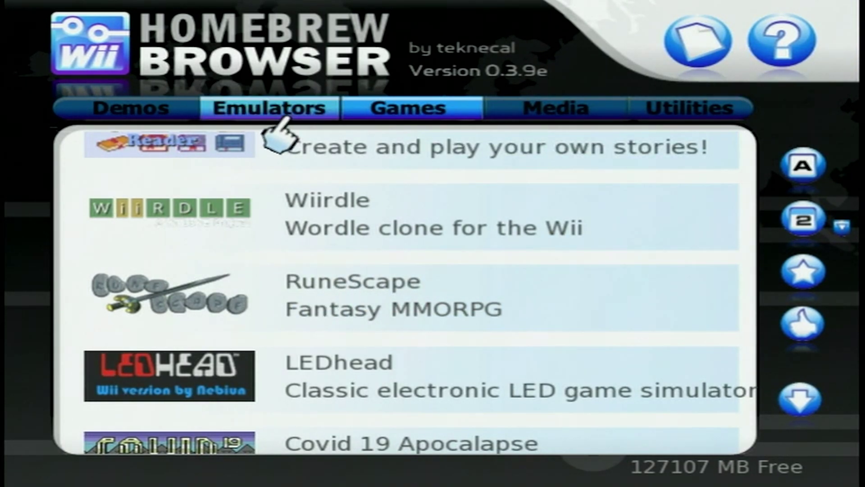
# Look through the Emulators category, view the details of WiiStation and exit the Homebrew Browser.
pyautogui.scroll(-1, 336, 226)
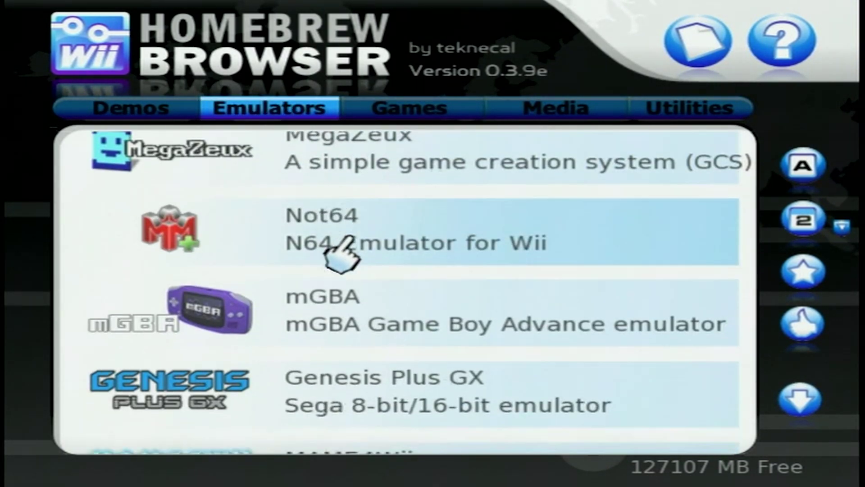
pyautogui.scroll(-4, 333, 293)
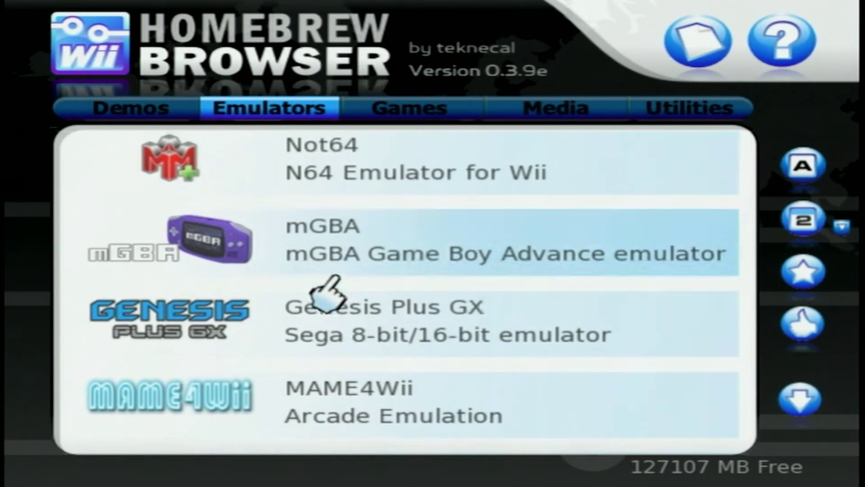
pyautogui.scroll(-8, 250, 297)
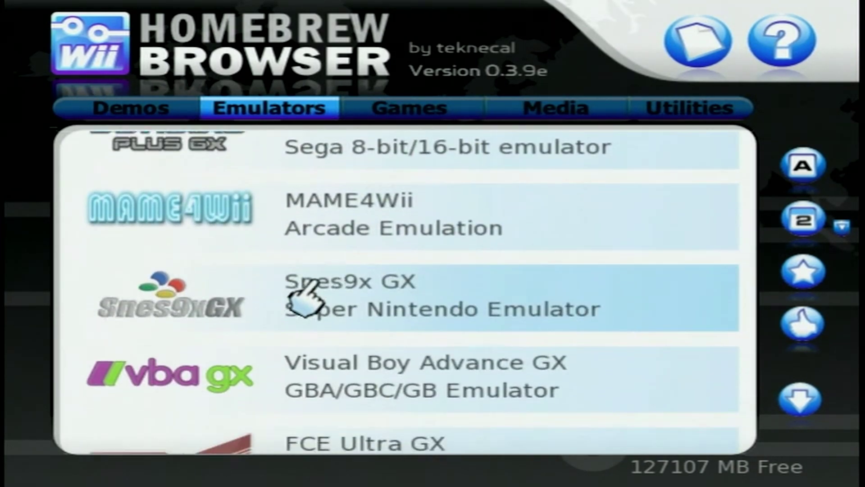
pyautogui.scroll(-8, 315, 270)
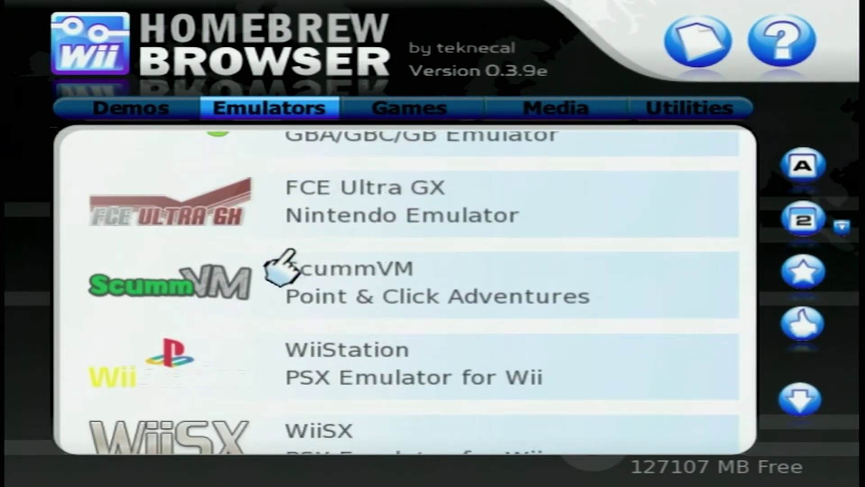
pyautogui.click(323, 266)
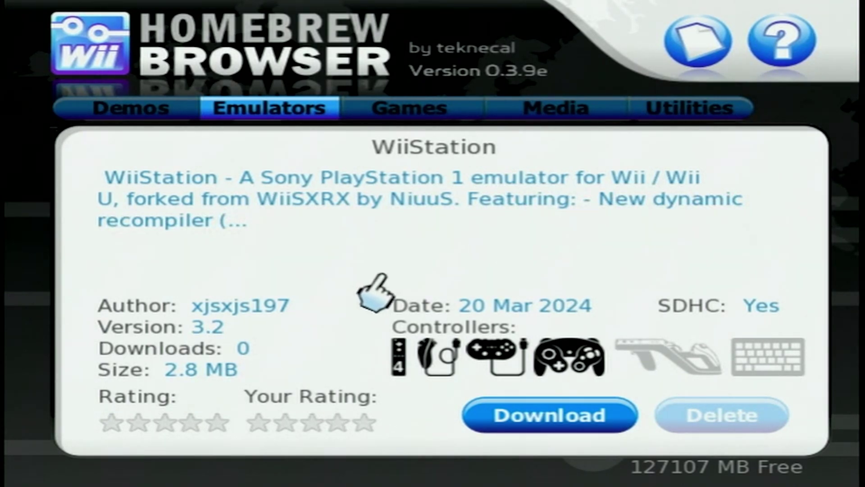
pyautogui.press('Home')
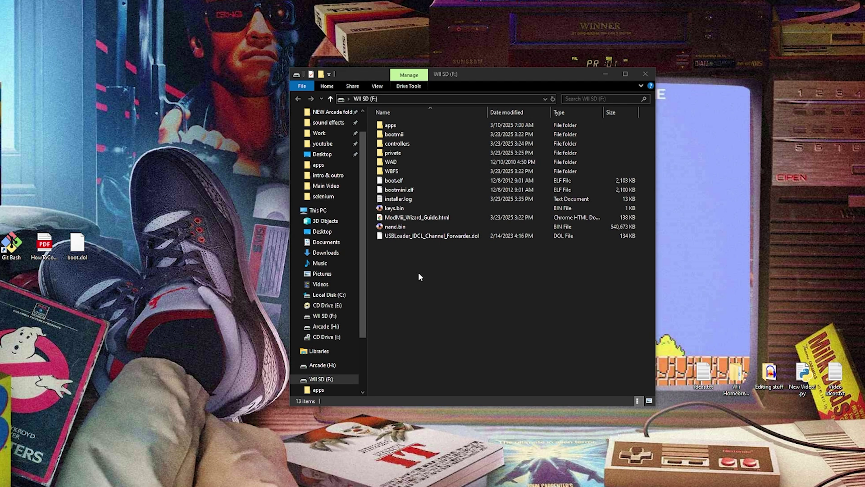
# In File Explorer, copy keys.bin and nand.bin from the WII SD card's root to the desktop and delete them from the card.
pyautogui.click(396, 208)
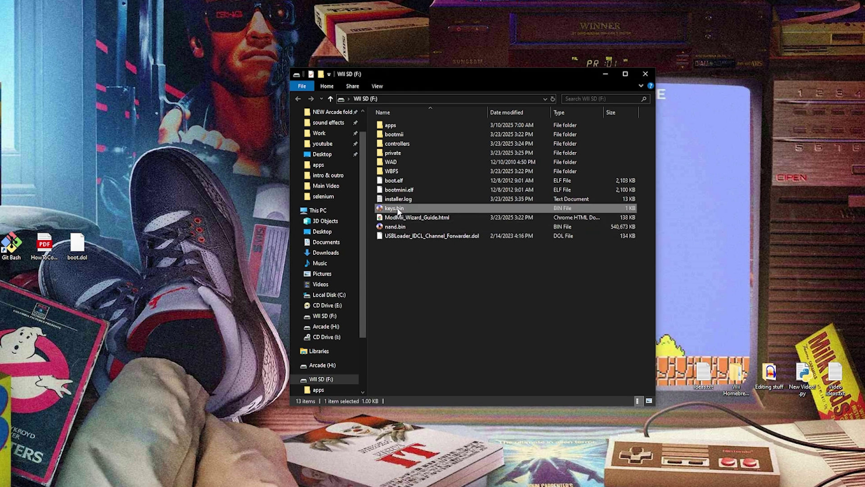
pyautogui.keyDown('ctrl'); pyautogui.click(398, 227); pyautogui.keyUp('ctrl')
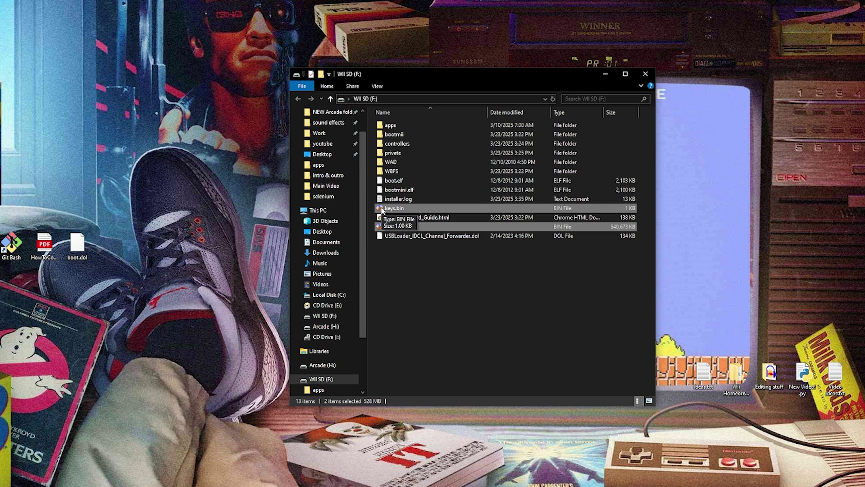
pyautogui.moveTo(382, 209); pyautogui.dragTo(234, 243)
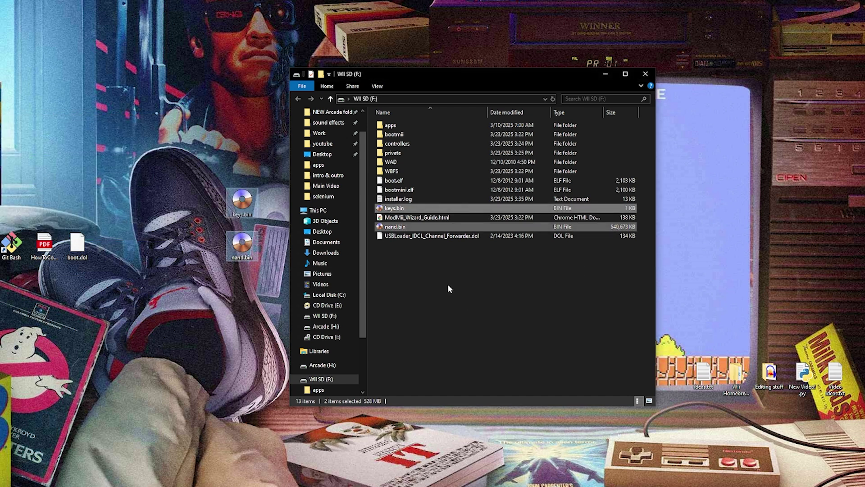
pyautogui.press('Delete')
pyautogui.click(434, 243)
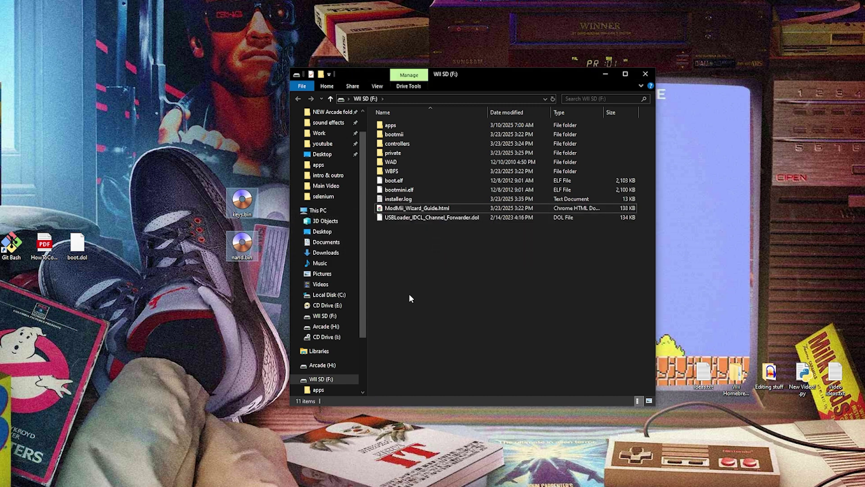
# Delete ModMii_Wizard_Guide.html and installer.log from the root of the WII SD card.
pyautogui.click(382, 209)
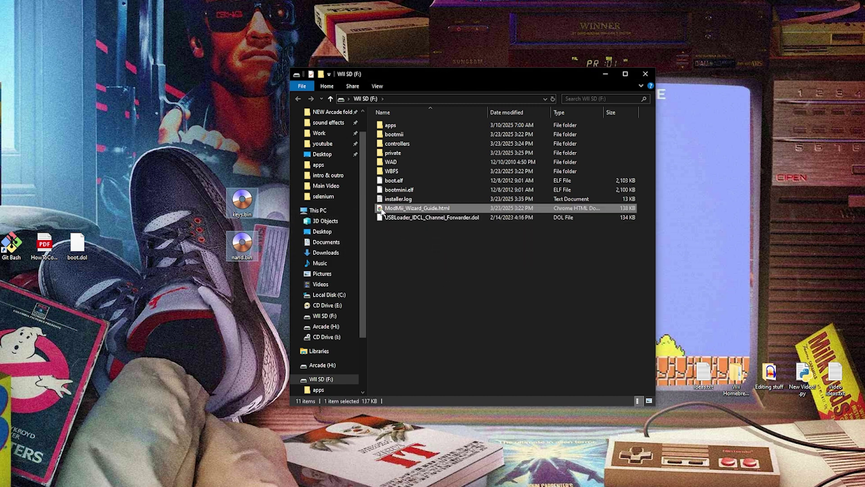
pyautogui.press('Delete')
pyautogui.press('Return')
pyautogui.click(395, 203)
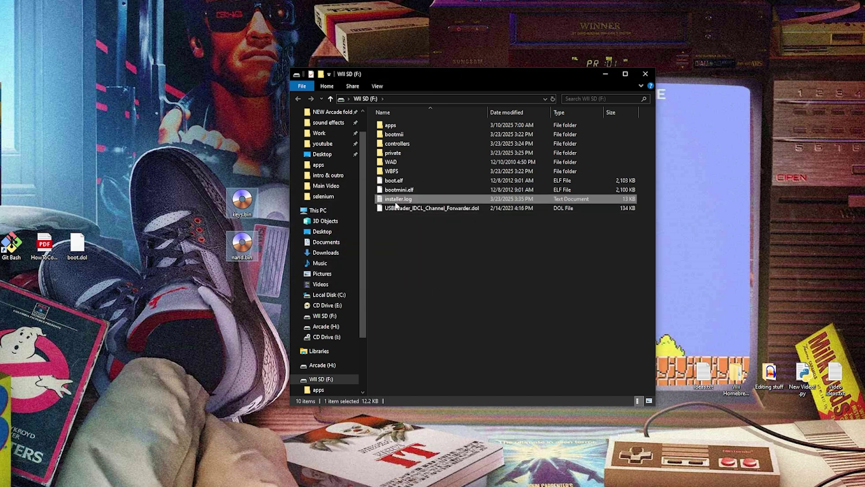
pyautogui.press('Delete')
pyautogui.press('Return')
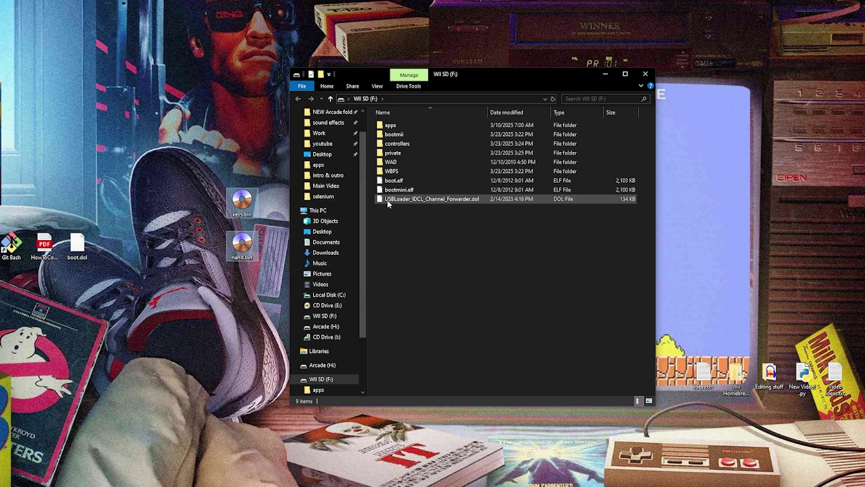
# Delete bootmini.elf and boot.elf from the root of the WII SD card.
pyautogui.click(388, 191)
pyautogui.press('Delete')
pyautogui.press('Return')
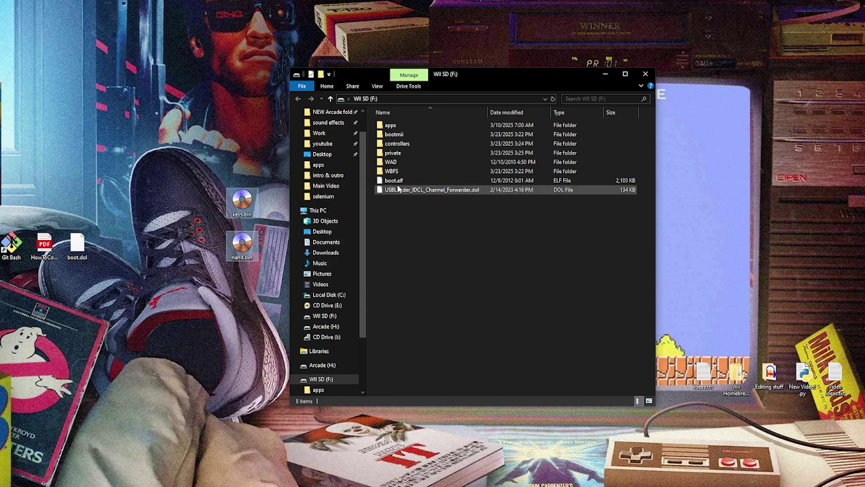
pyautogui.click(396, 182)
pyautogui.press('Delete')
pyautogui.press('Return')
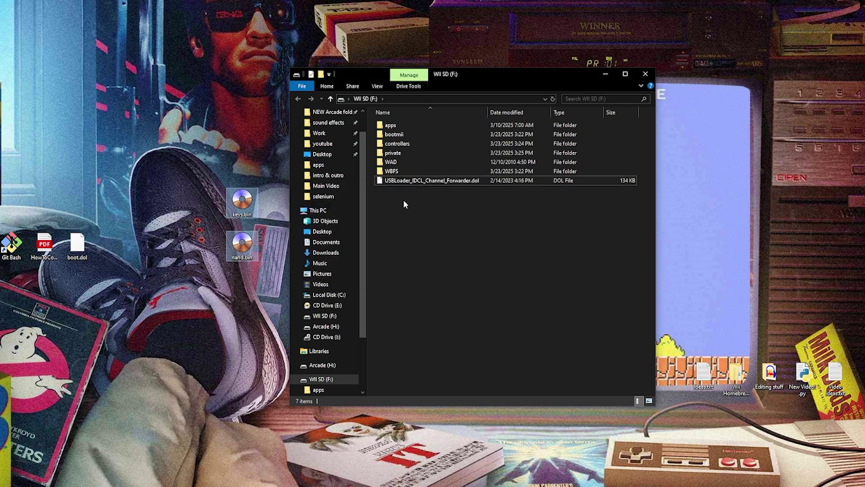
# Check the WBFS folder and permanently delete every file inside the card's WAD folder.
pyautogui.click(393, 174)
pyautogui.doubleClick(394, 174)
pyautogui.click(297, 98)
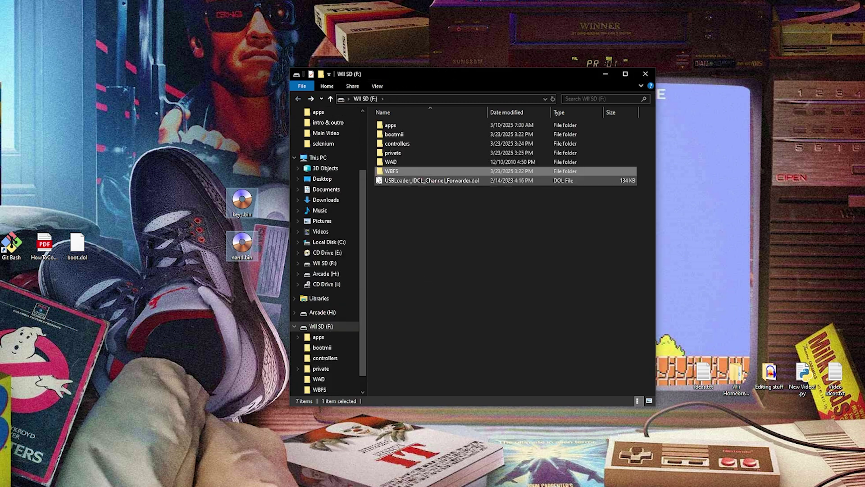
pyautogui.doubleClick(383, 162)
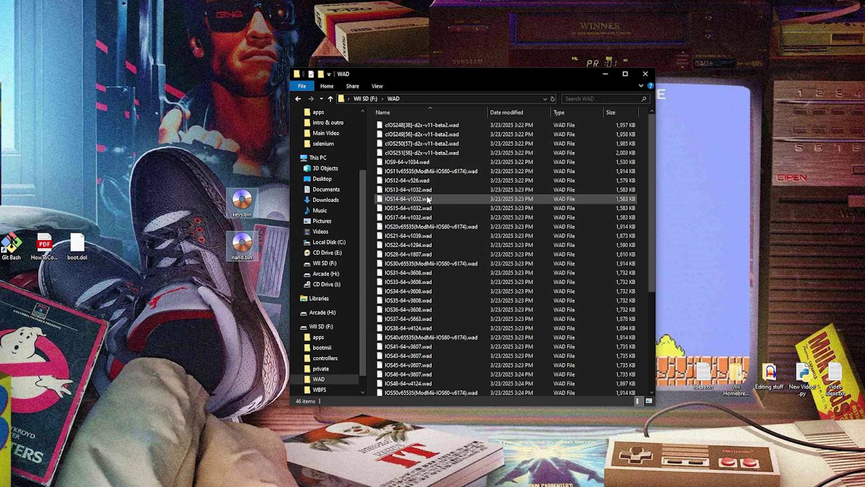
pyautogui.click(428, 199)
pyautogui.hotkey('ctrl', 'a')
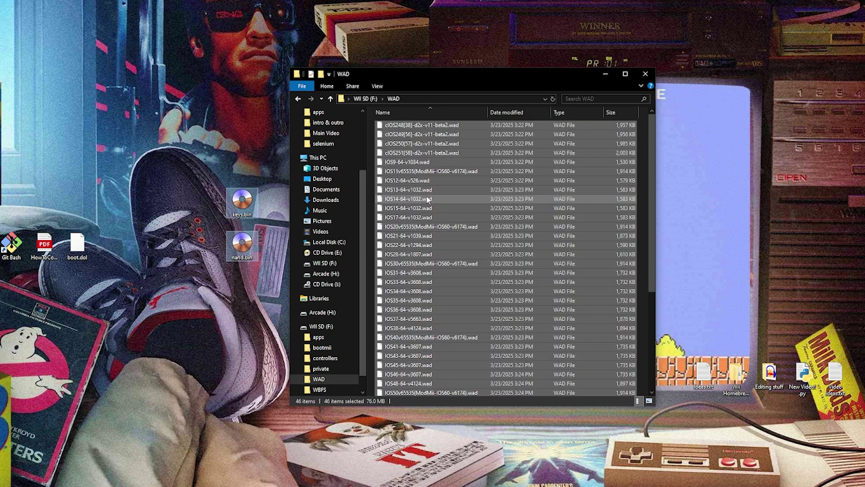
pyautogui.press('Delete')
pyautogui.click(435, 246)
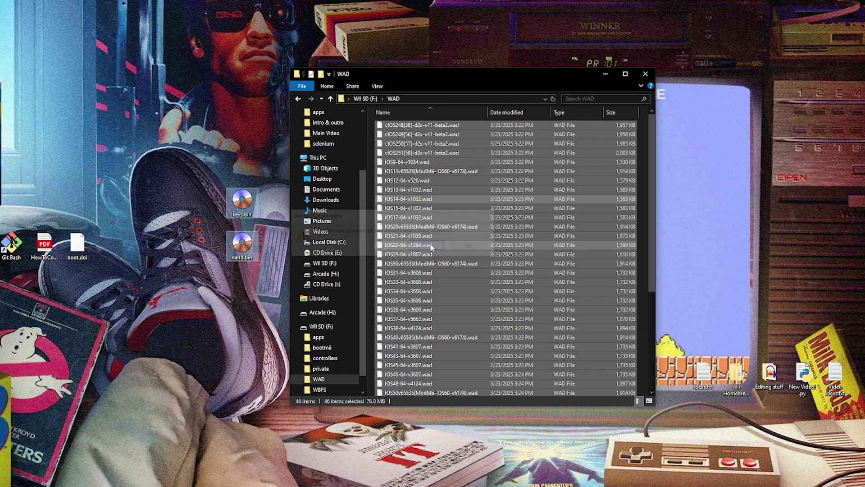
pyautogui.click(298, 100)
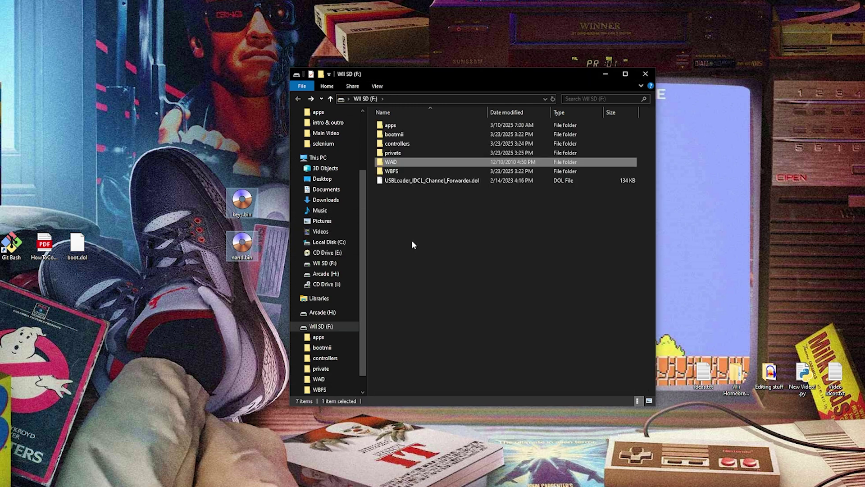
# Check the contents of the private folder and rename the card's bootmii folder as bootmii_off.
pyautogui.doubleClick(382, 153)
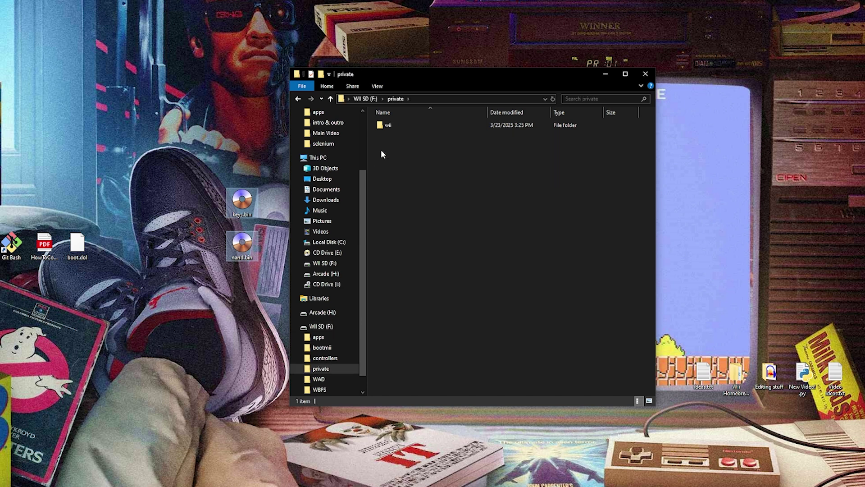
pyautogui.click(298, 100)
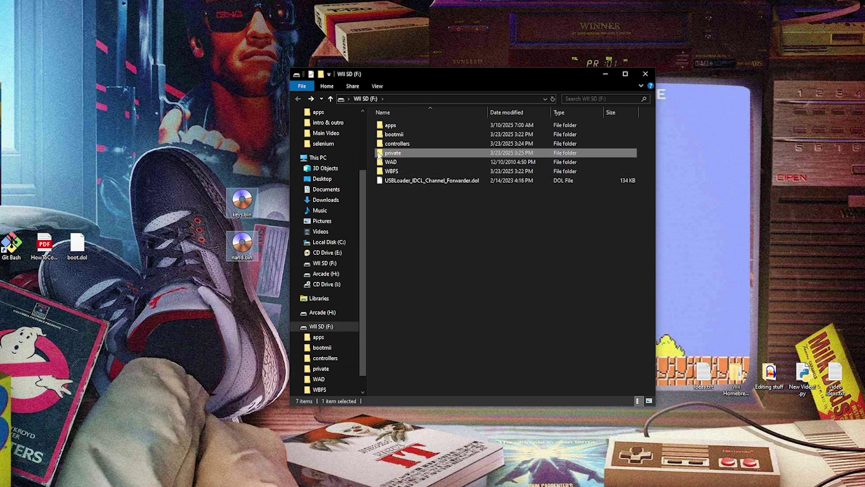
pyautogui.click(395, 134)
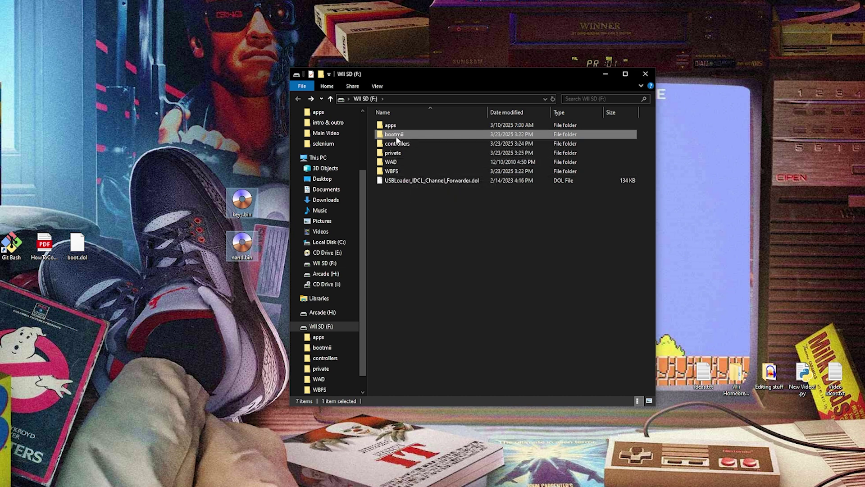
pyautogui.moveTo(397, 140)
pyautogui.press('F2')
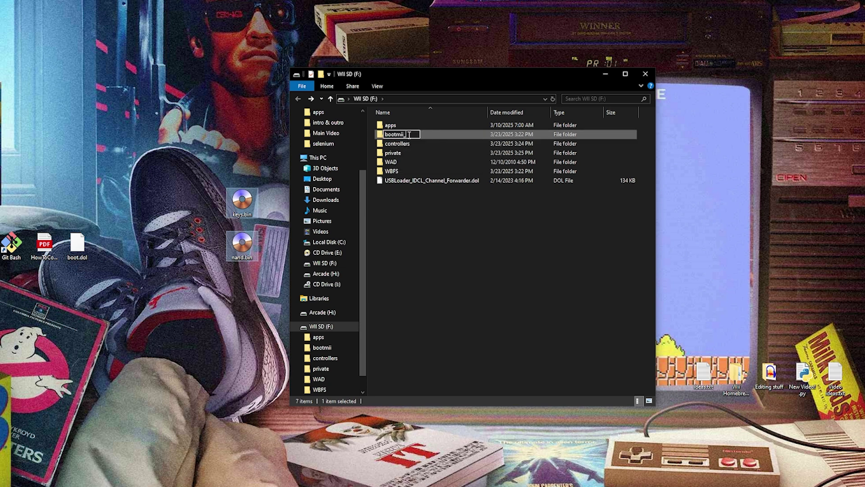
pyautogui.write('_off')
pyautogui.press('Return')
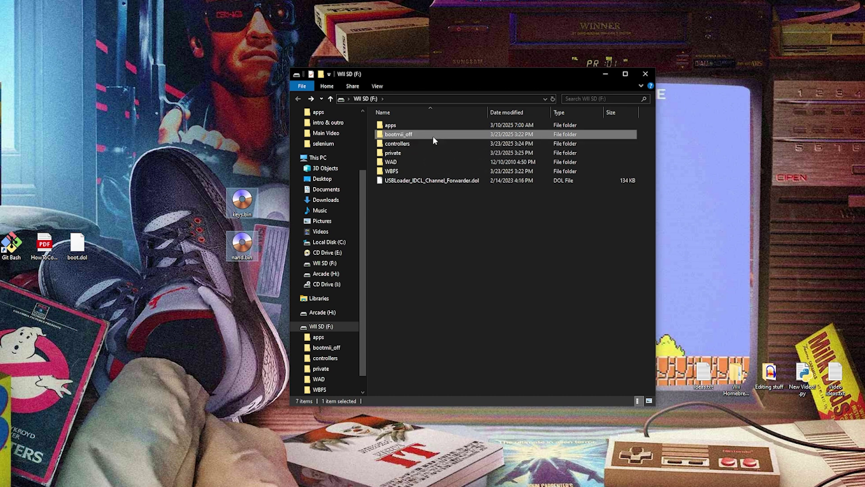
# Permanently delete the HackMii_Installer and priiloader folders from the card's apps folder.
pyautogui.doubleClick(390, 125)
pyautogui.click(405, 133)
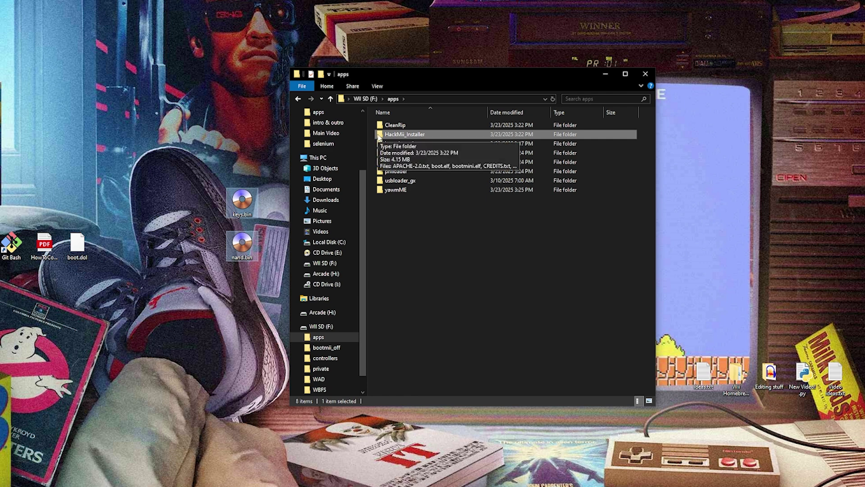
pyautogui.press('Delete')
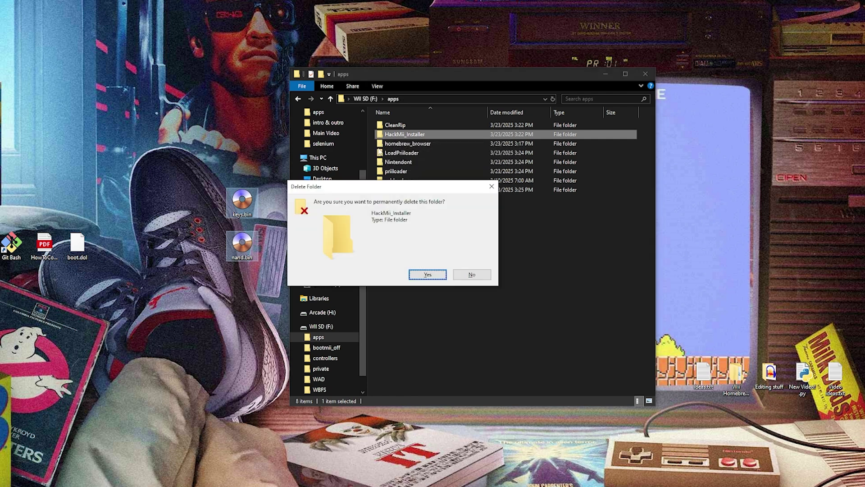
pyautogui.press('Return')
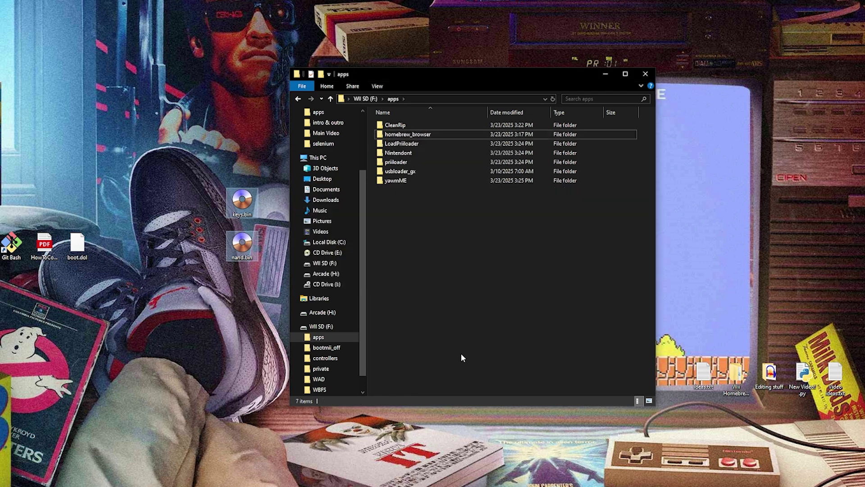
pyautogui.click(397, 163)
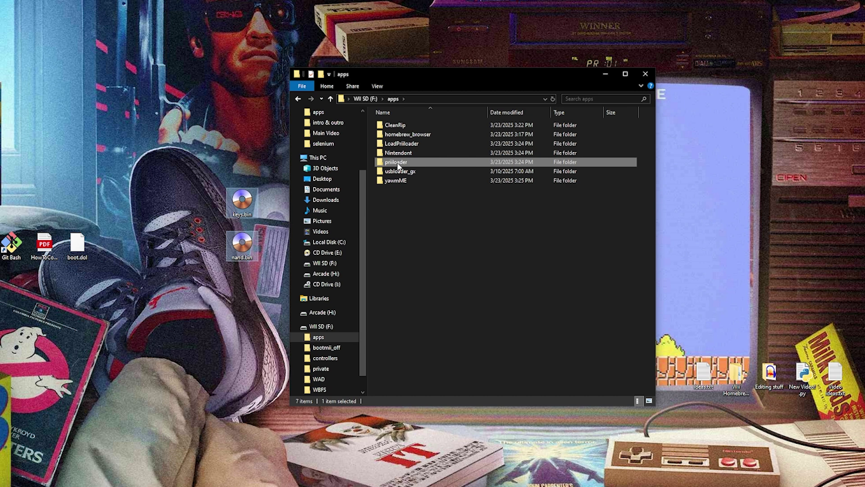
pyautogui.press('Delete')
pyautogui.click(427, 275)
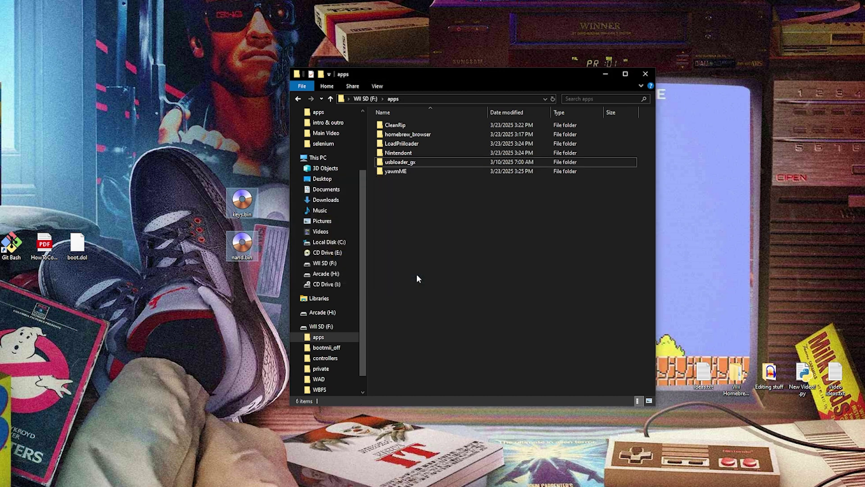